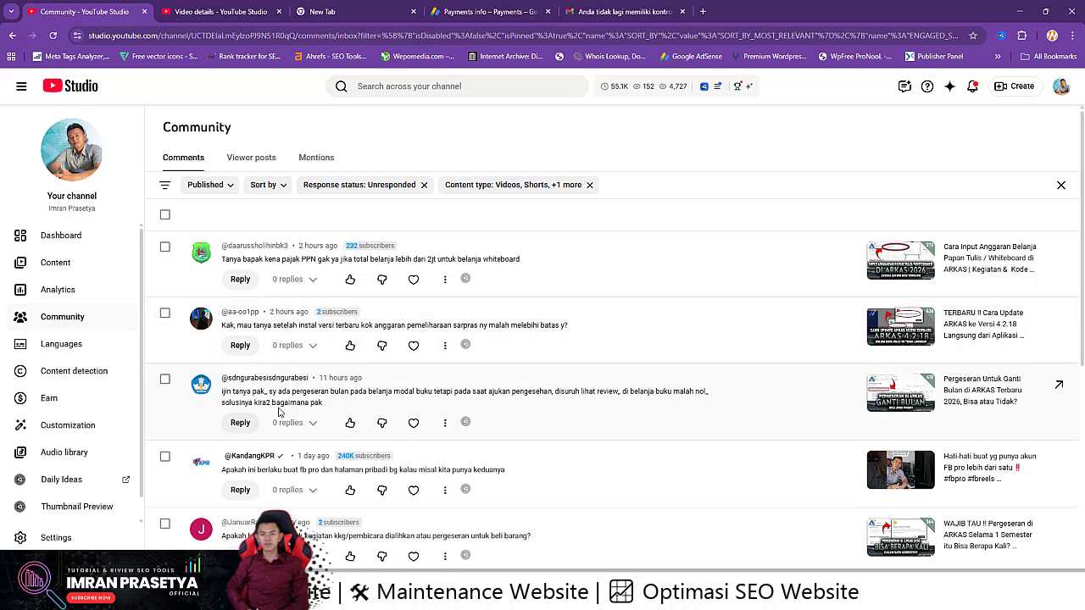
- Switch to the Gmail message about the ARKAS BOSDA budget difference and enlarge its attachment WhatsApp Image 2026-05-10 at 17.31.54.jpeg
scroll(293, 421, down, 3)
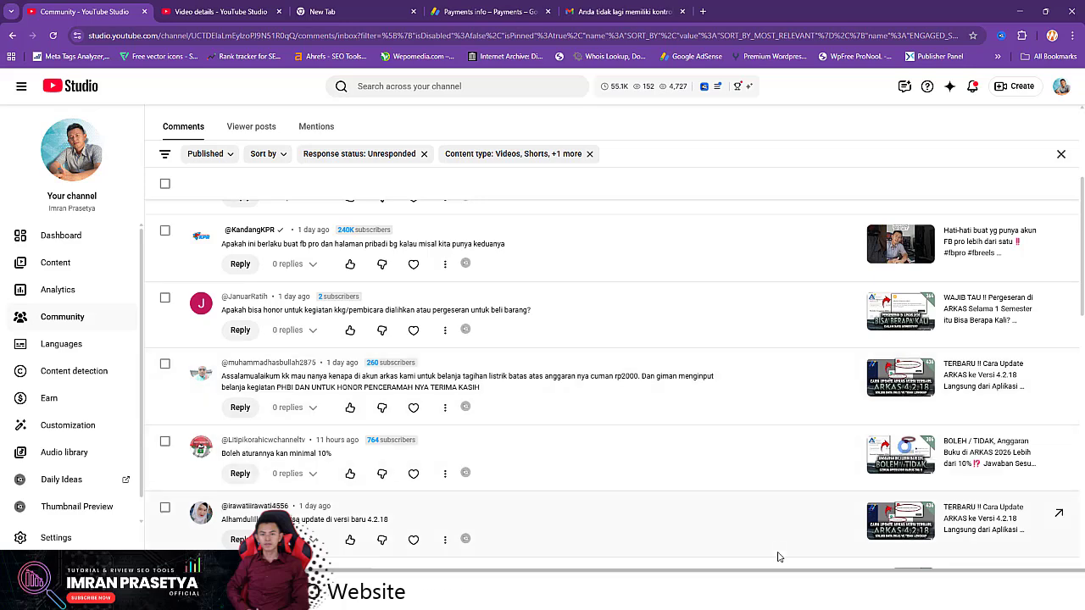
key(alt+Tab)
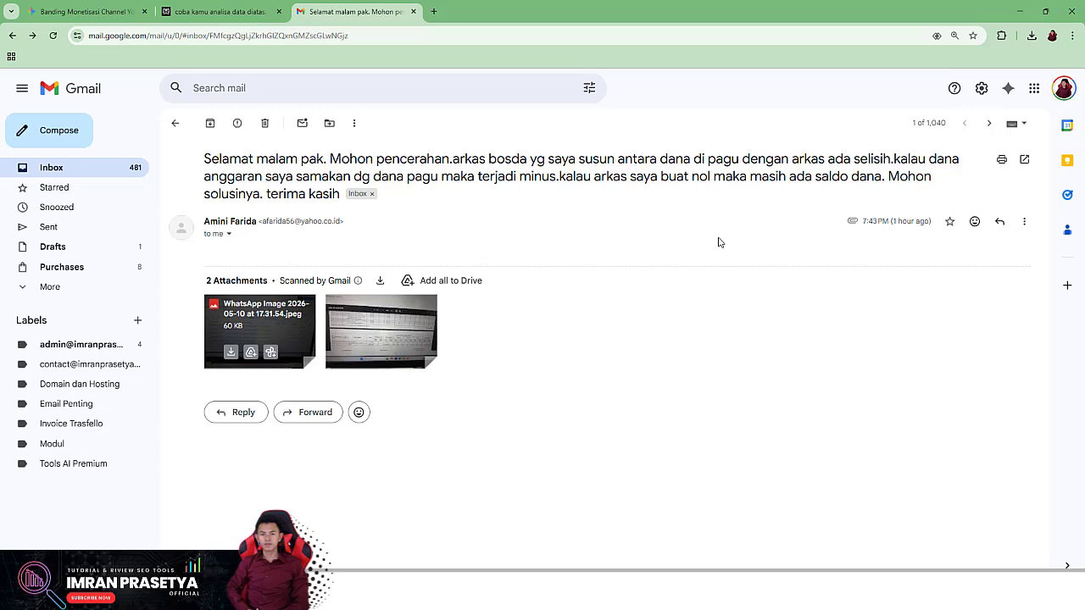
click(283, 328)
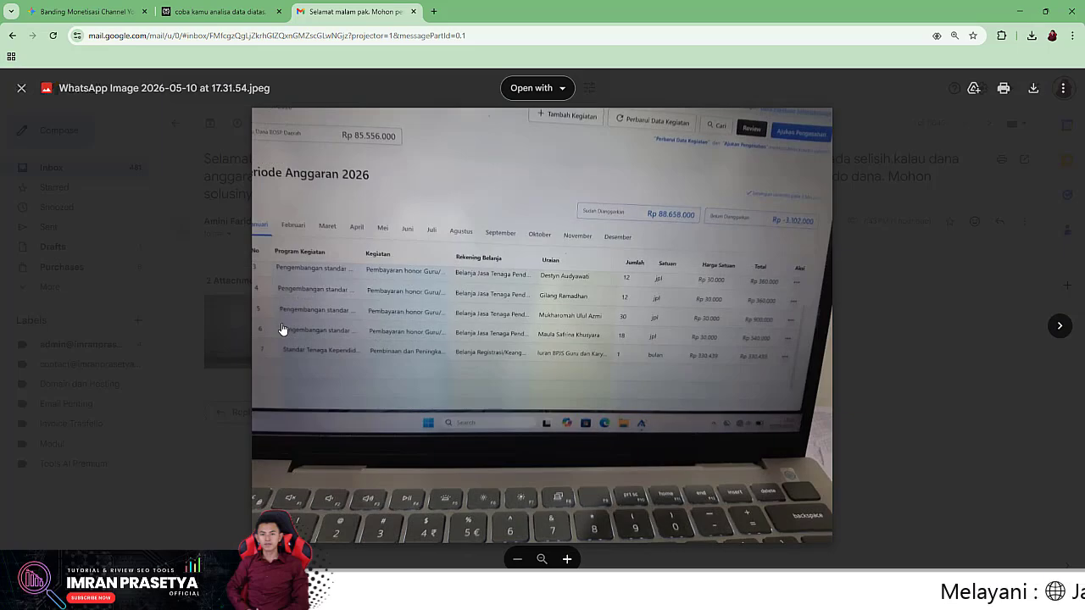
scroll(291, 315, up, 3)
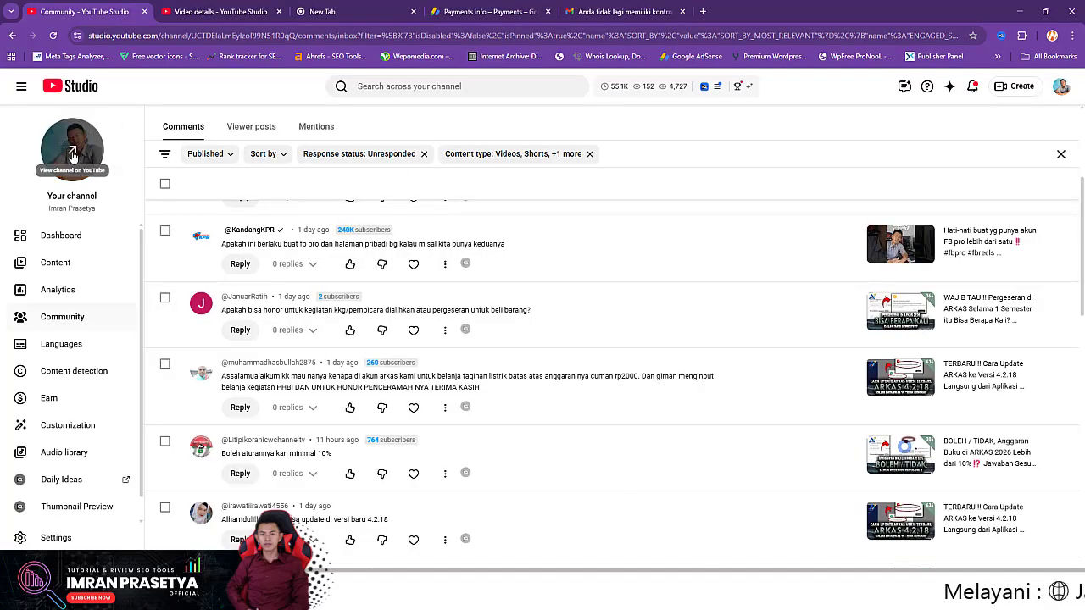
- Open the channel's public page from YouTube Studio, look through its home page sections and open its full video list
click(73, 152)
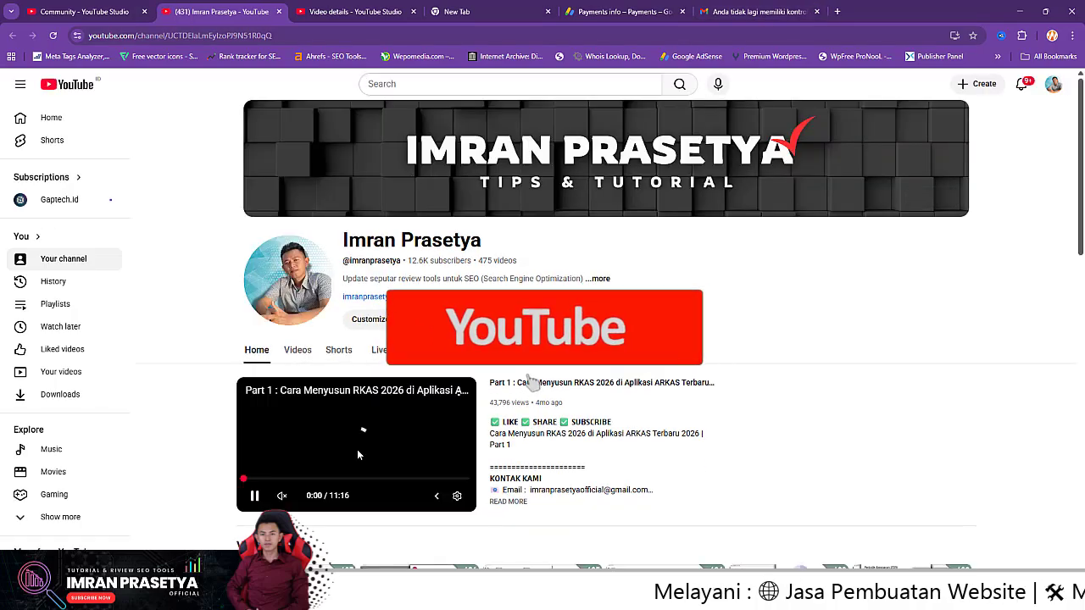
scroll(264, 463, down, 1)
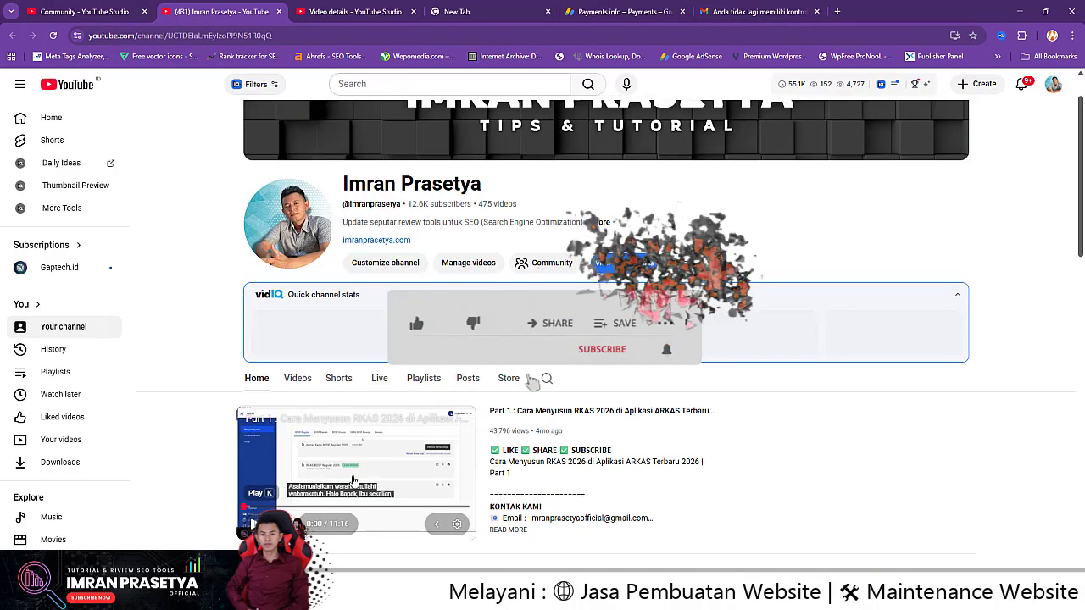
scroll(814, 414, down, 3)
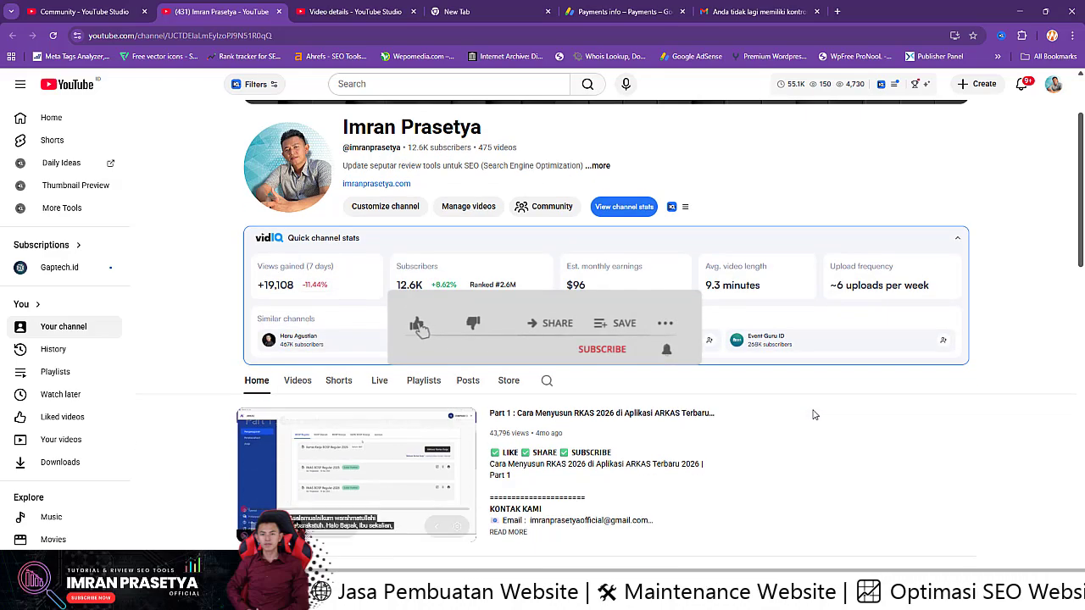
scroll(814, 414, down, 1)
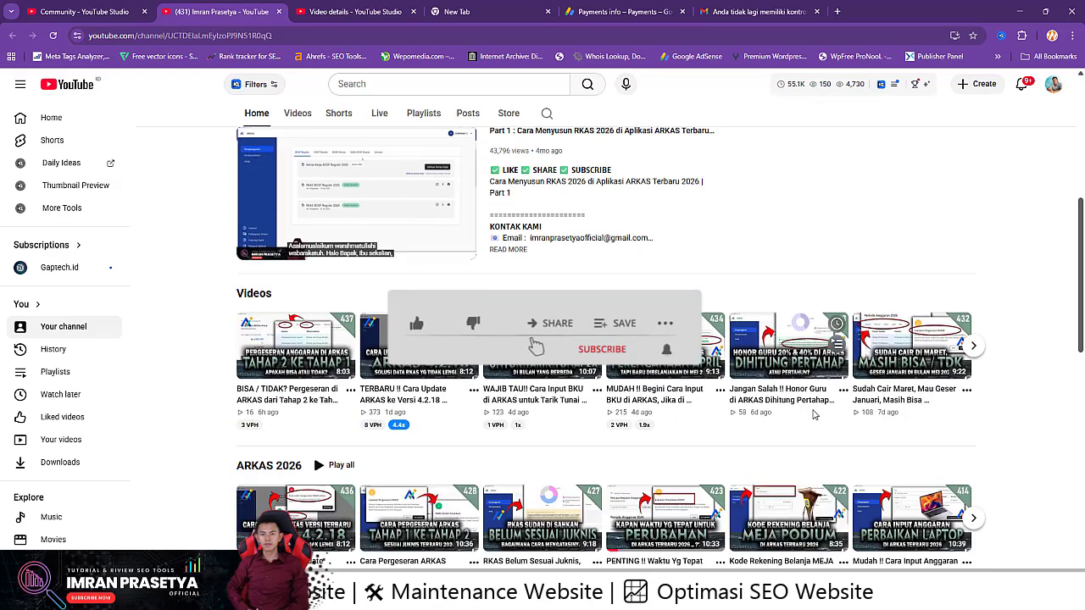
scroll(814, 415, down, 4)
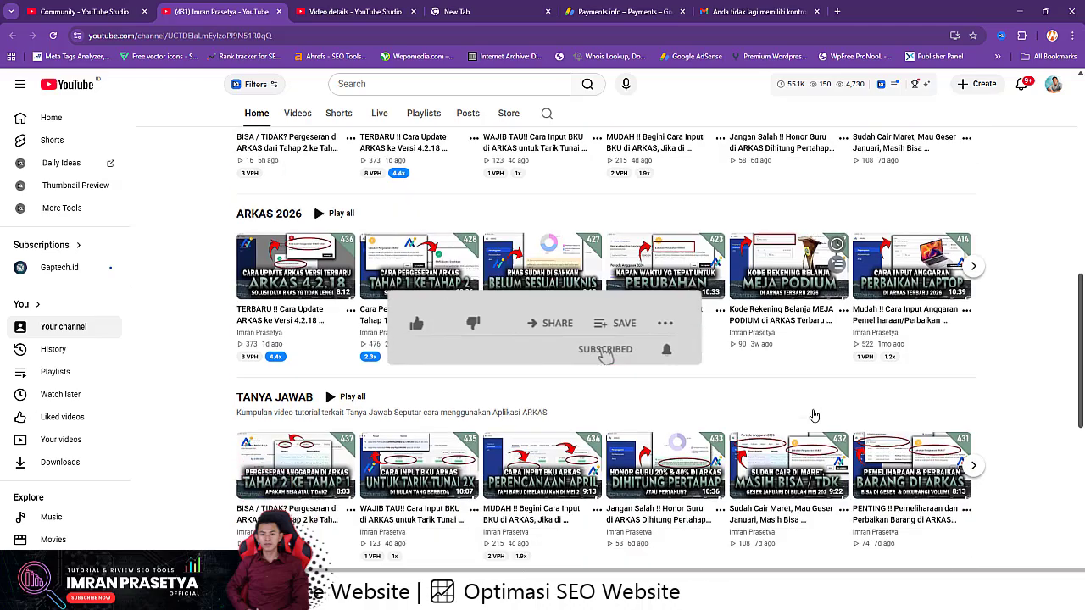
scroll(814, 415, up, 3)
scroll(813, 416, up, 10)
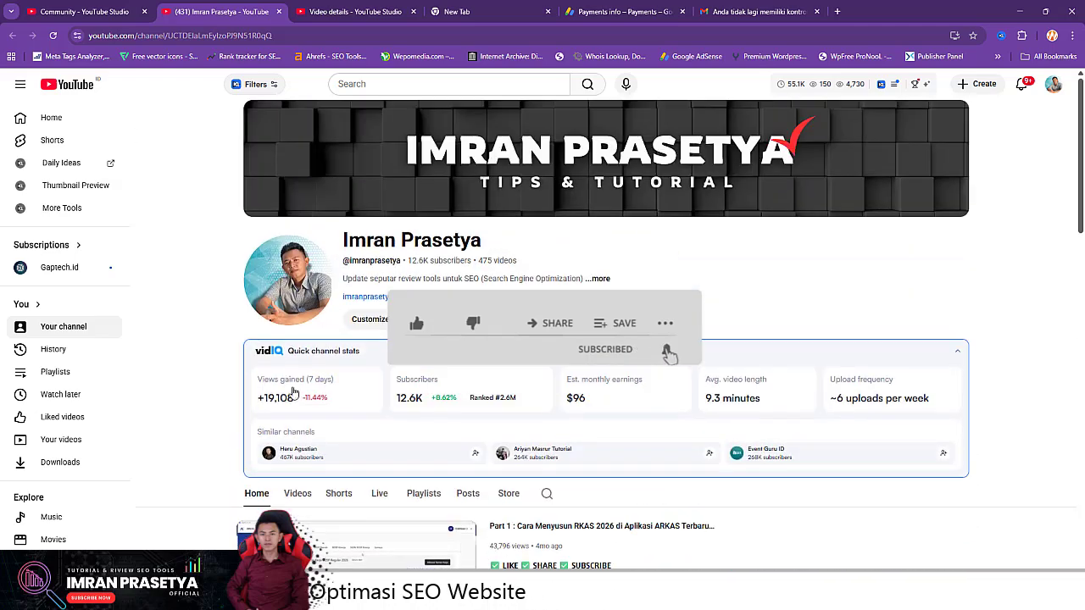
click(305, 500)
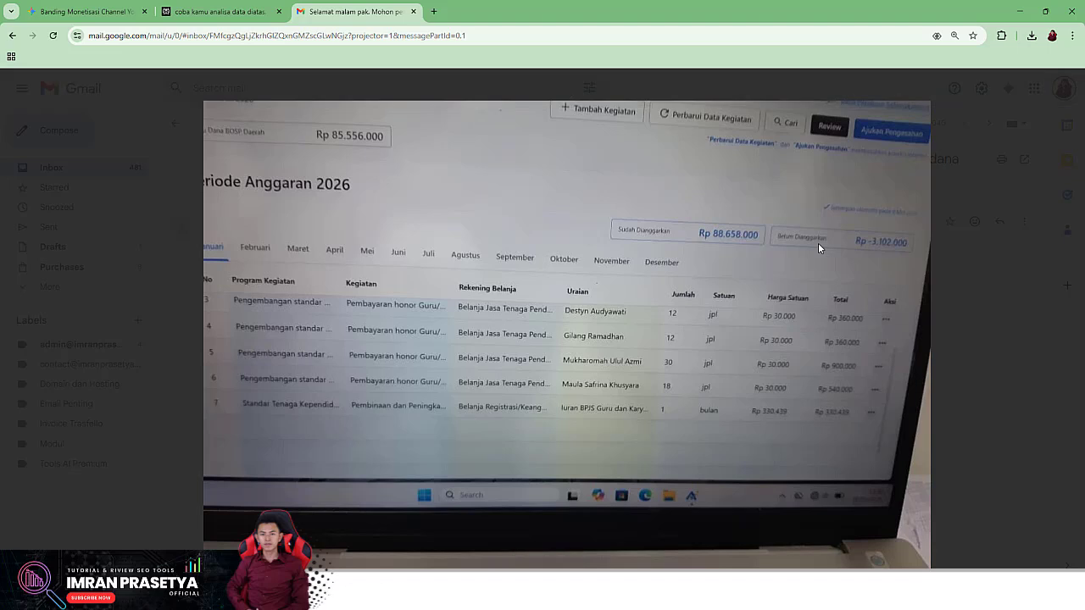
- Switch to ARKAS, return to the budgeting overview and compare the BOSP Reguler and BOSP Daerah worksheet lists
mouse_move(817, 594)
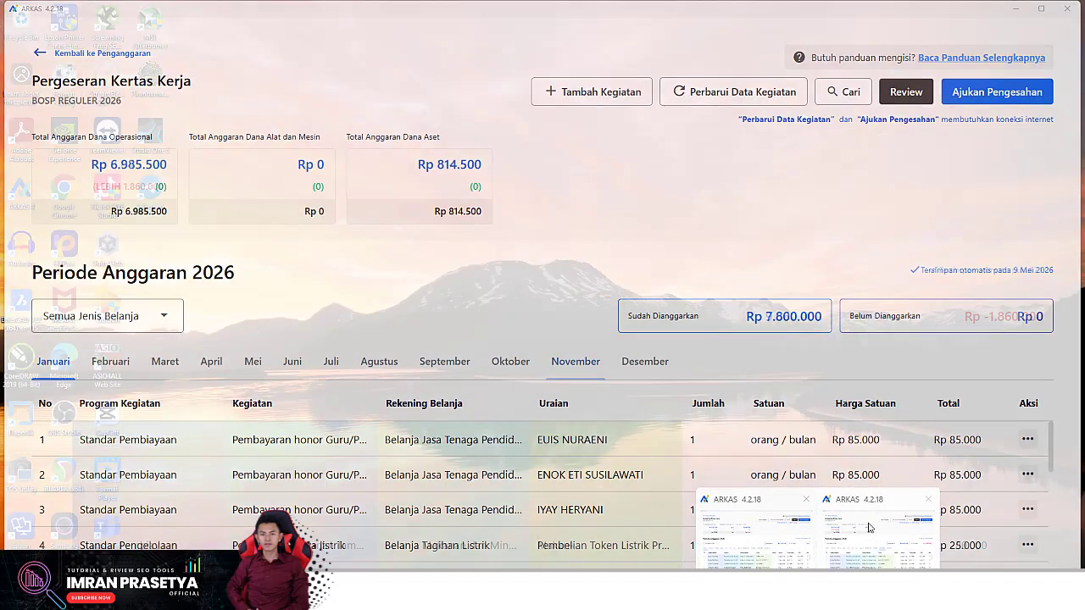
click(881, 530)
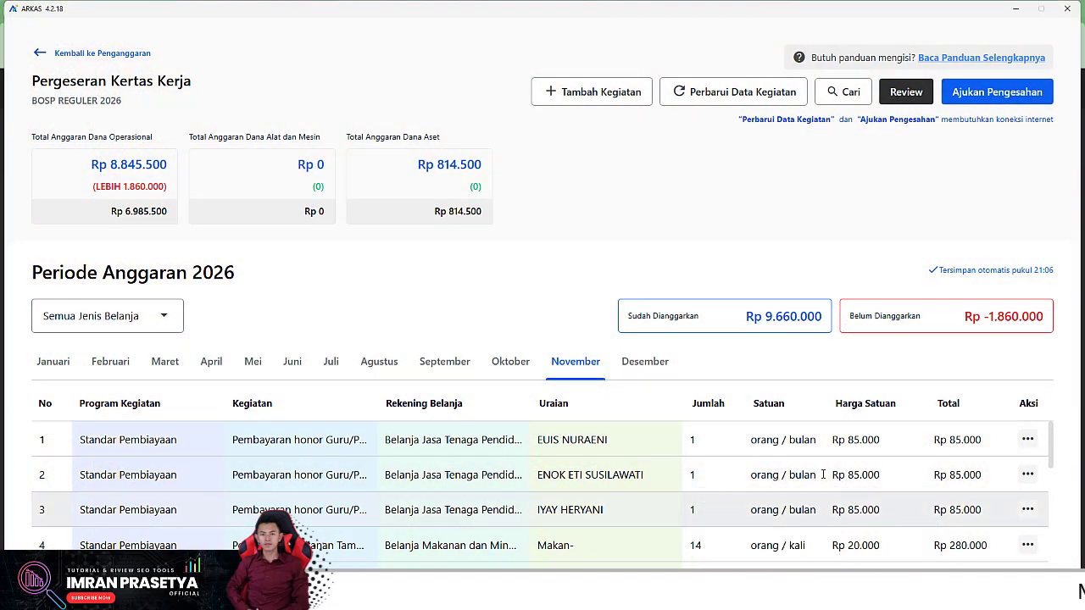
click(40, 56)
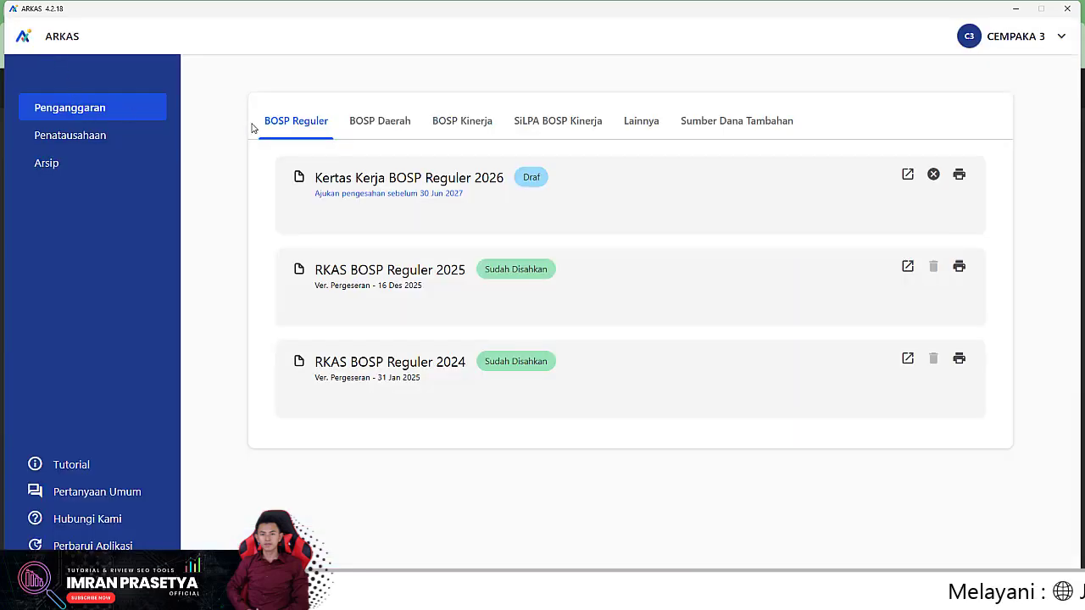
click(392, 128)
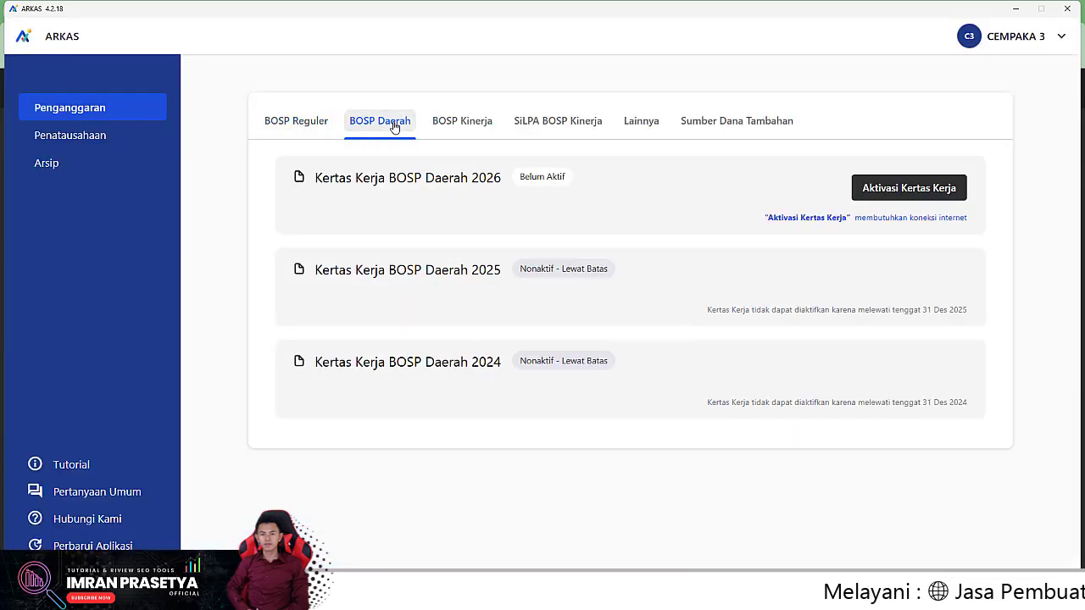
click(294, 127)
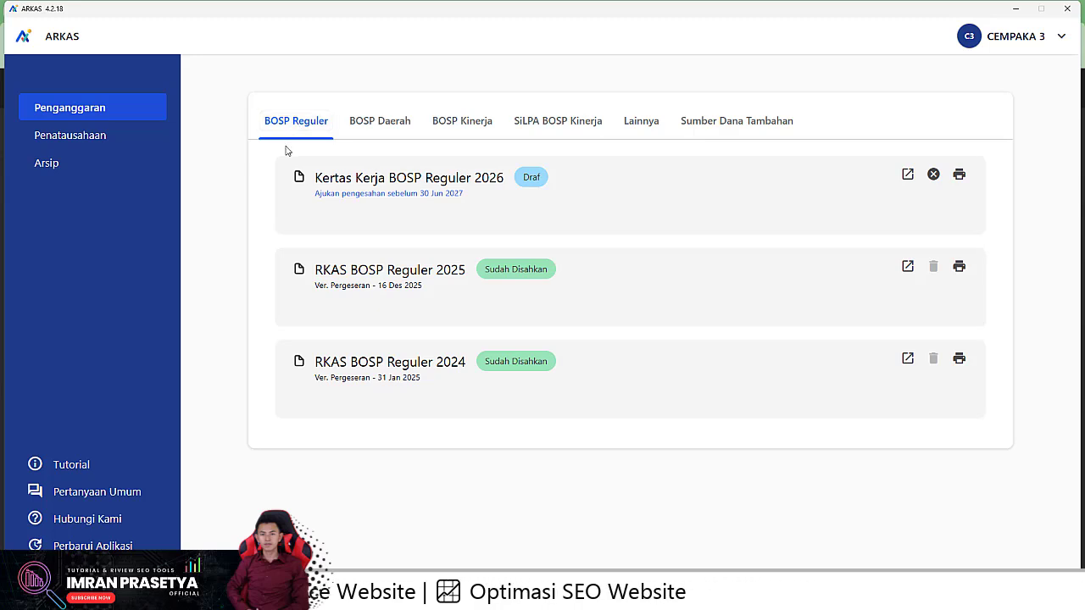
click(381, 125)
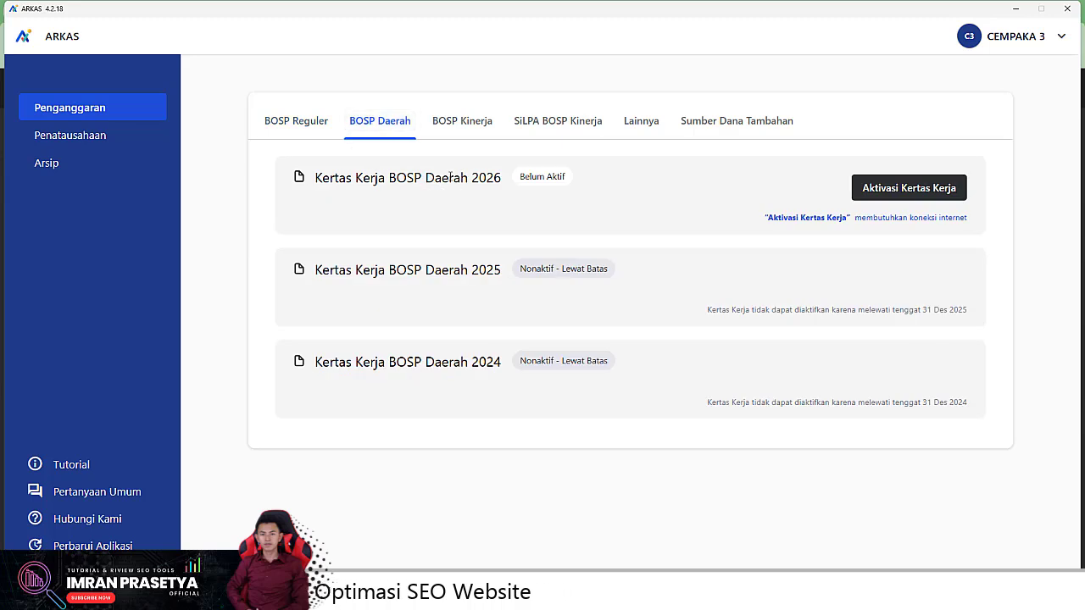
click(285, 127)
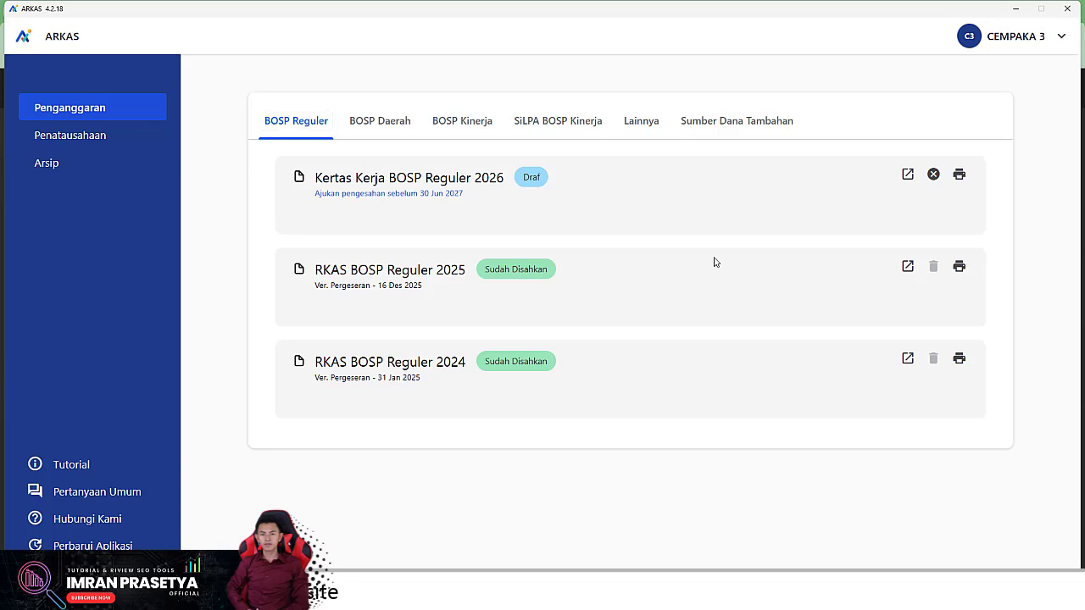
- Open the Kertas Kerja BOSP Reguler 2026 worksheet in ARKAS and compare it with the WhatsApp photo in the image viewer
click(908, 175)
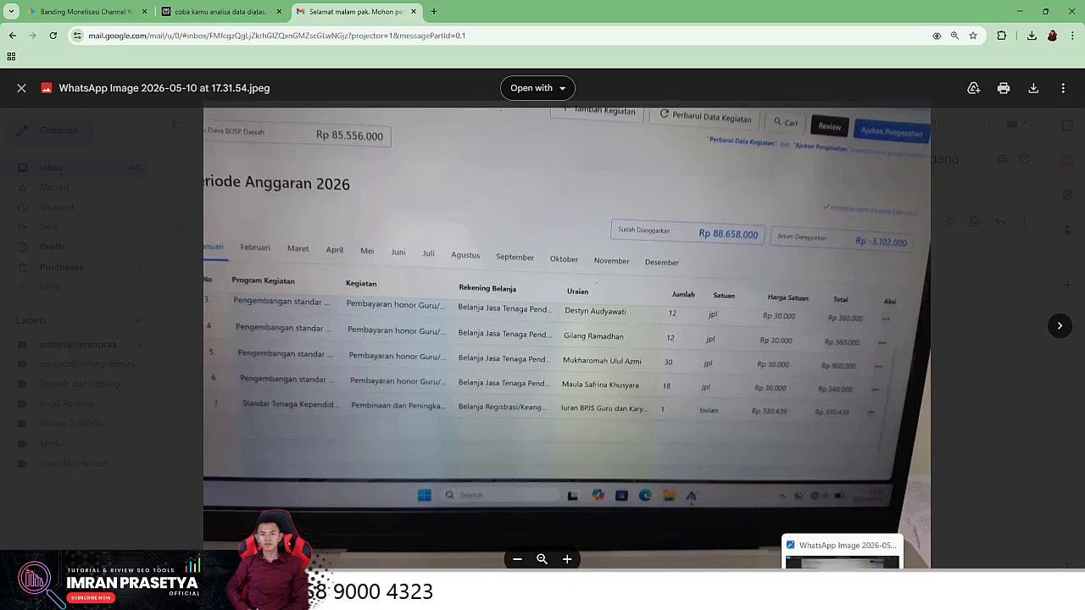
click(843, 593)
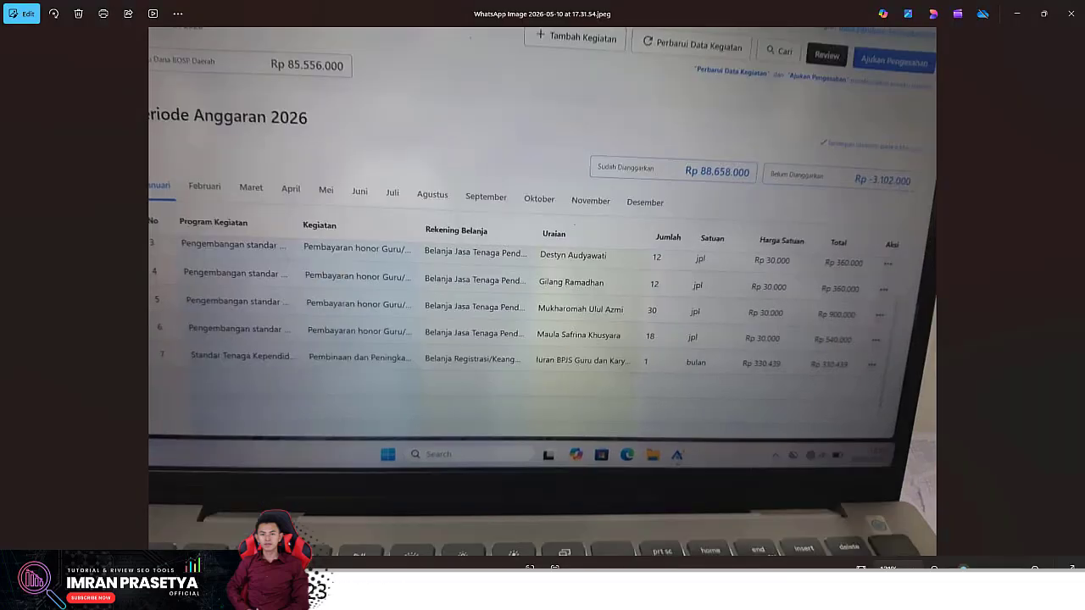
mouse_move(817, 593)
click(859, 543)
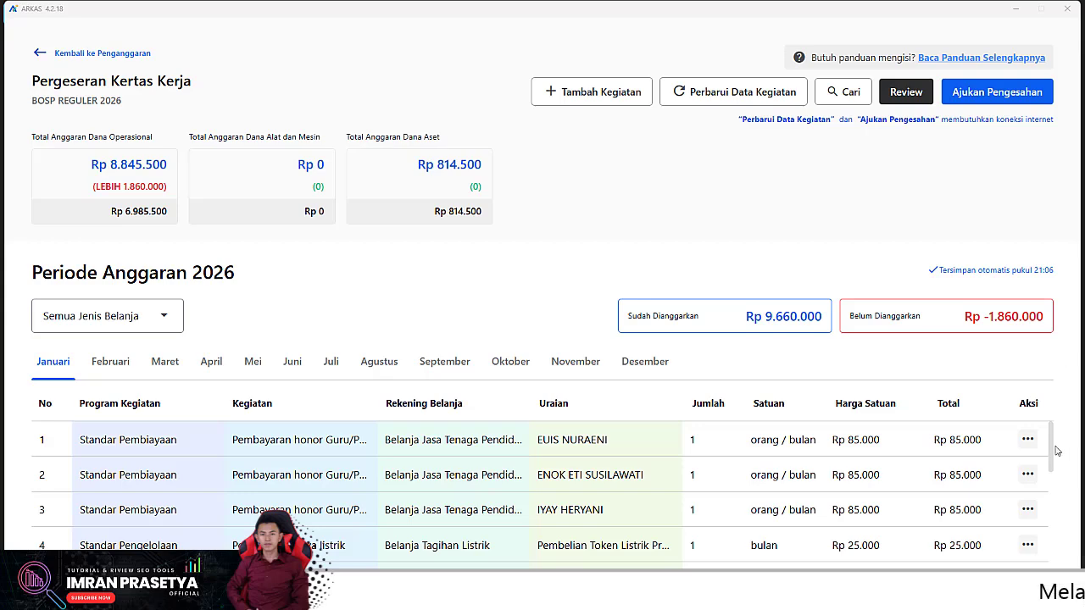
- Examine the budgeted activities for Januari and Februari in the BOSP Reguler 2026 worksheet
scroll(1056, 451, down, 3)
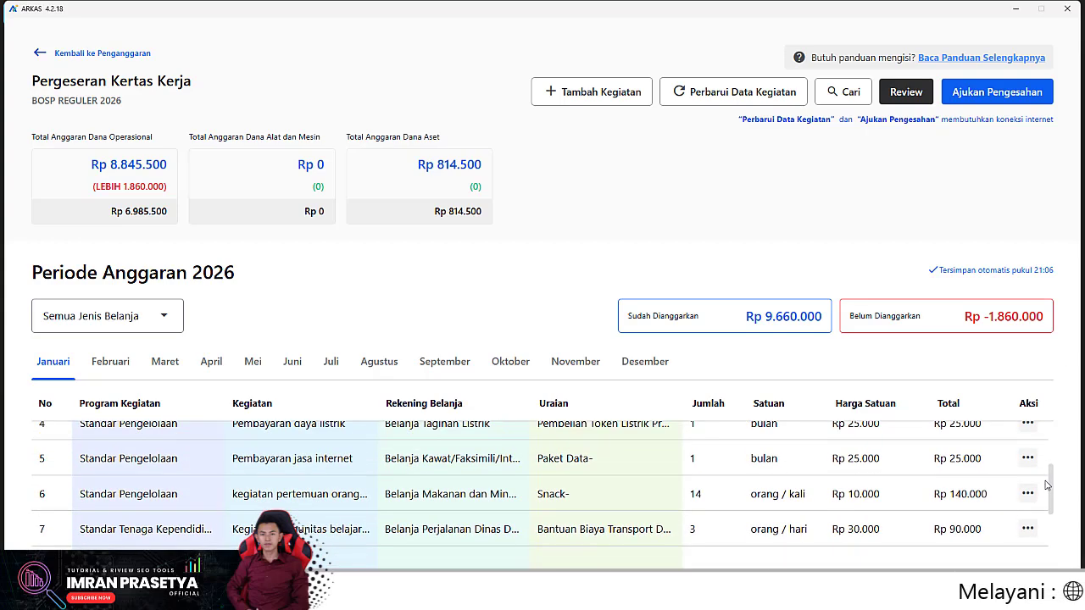
scroll(1046, 475, up, 2)
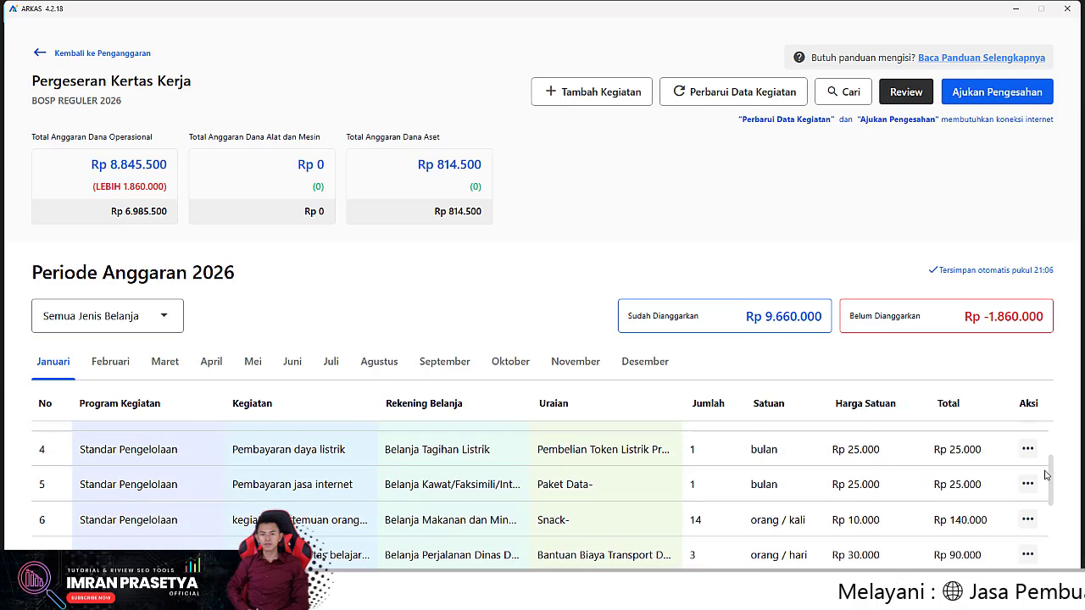
scroll(1044, 453, up, 1)
scroll(1042, 470, down, 3)
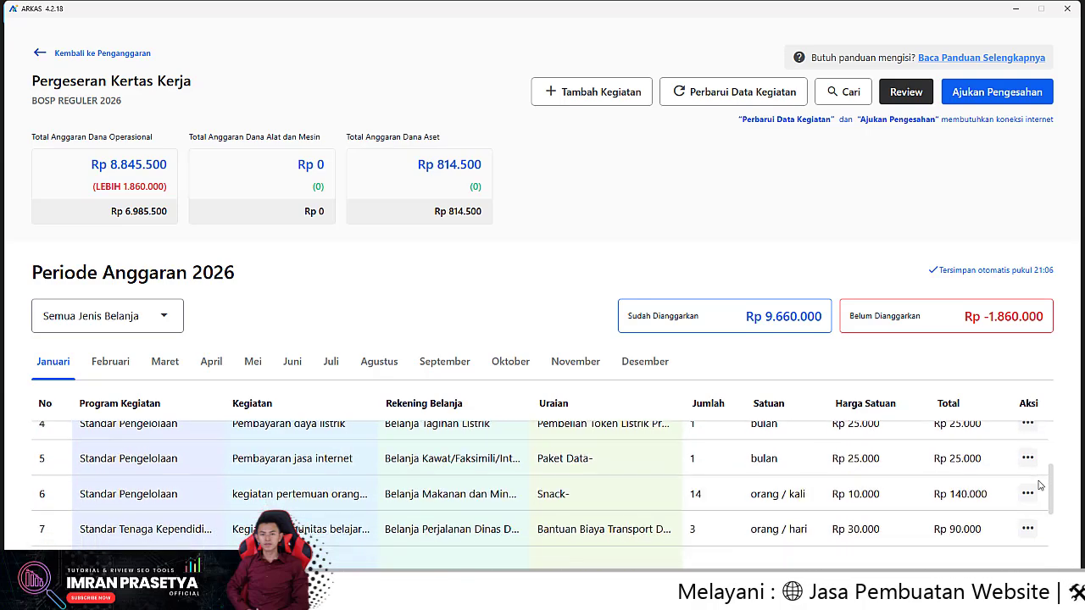
scroll(1040, 485, down, 1)
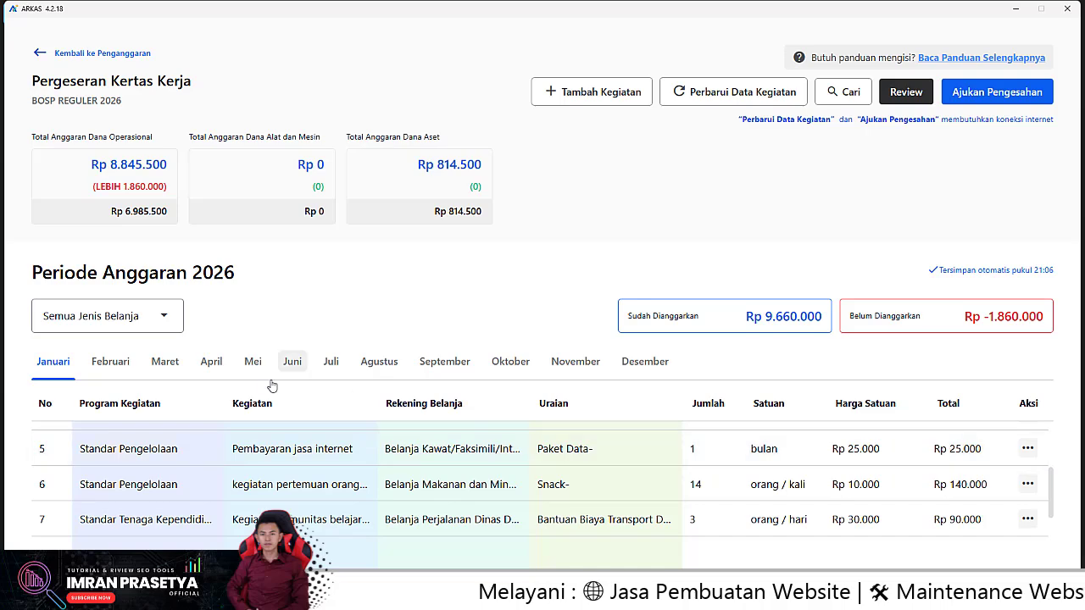
click(110, 361)
scroll(564, 473, down, 3)
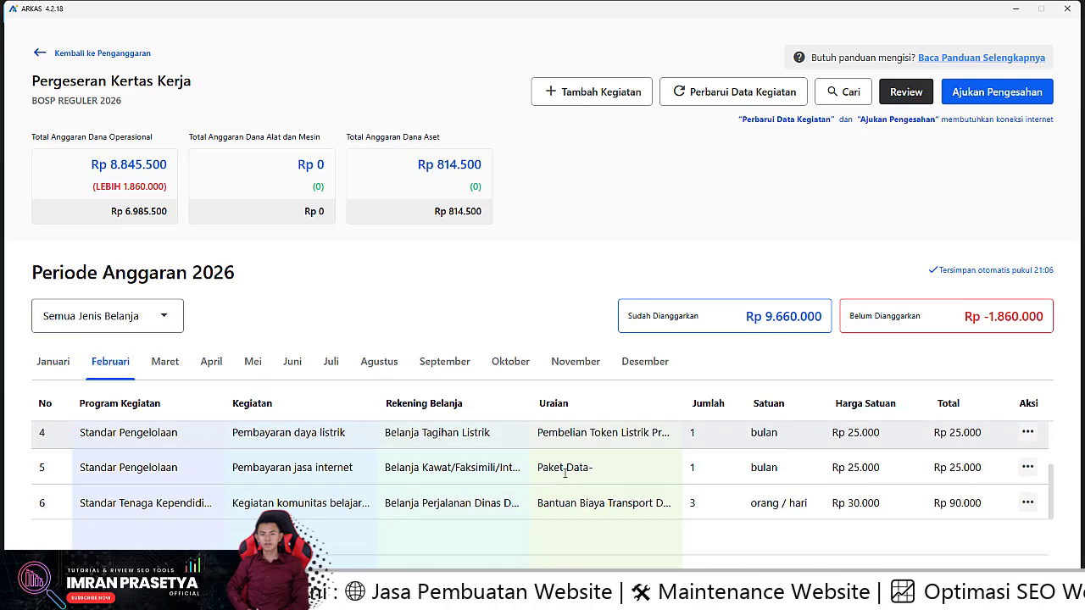
- Examine the budgeted activities for Maret and April in the same worksheet
click(165, 362)
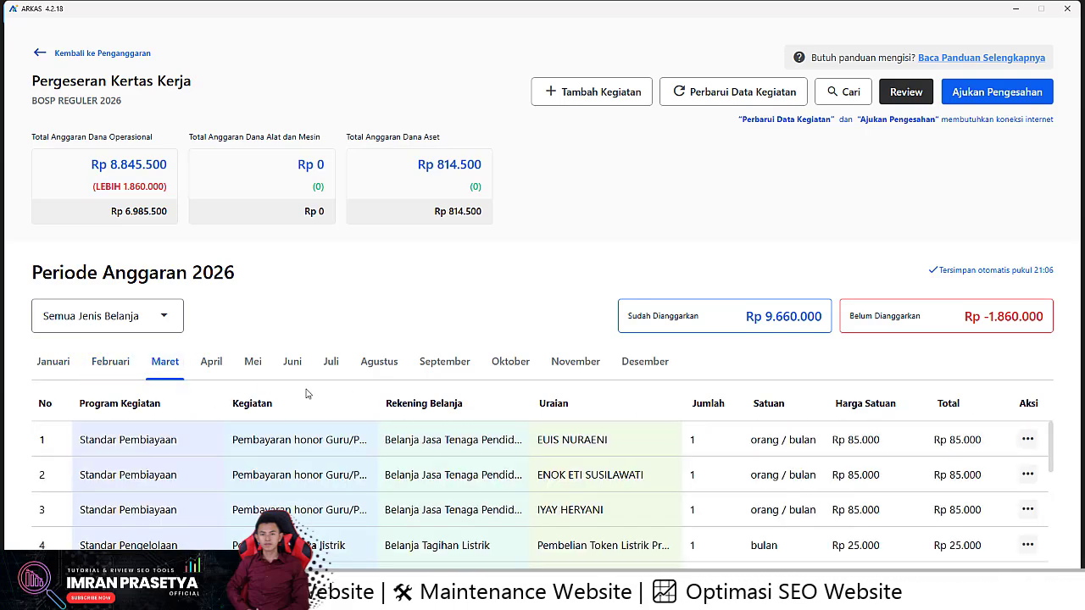
scroll(520, 462, down, 2)
scroll(543, 472, down, 4)
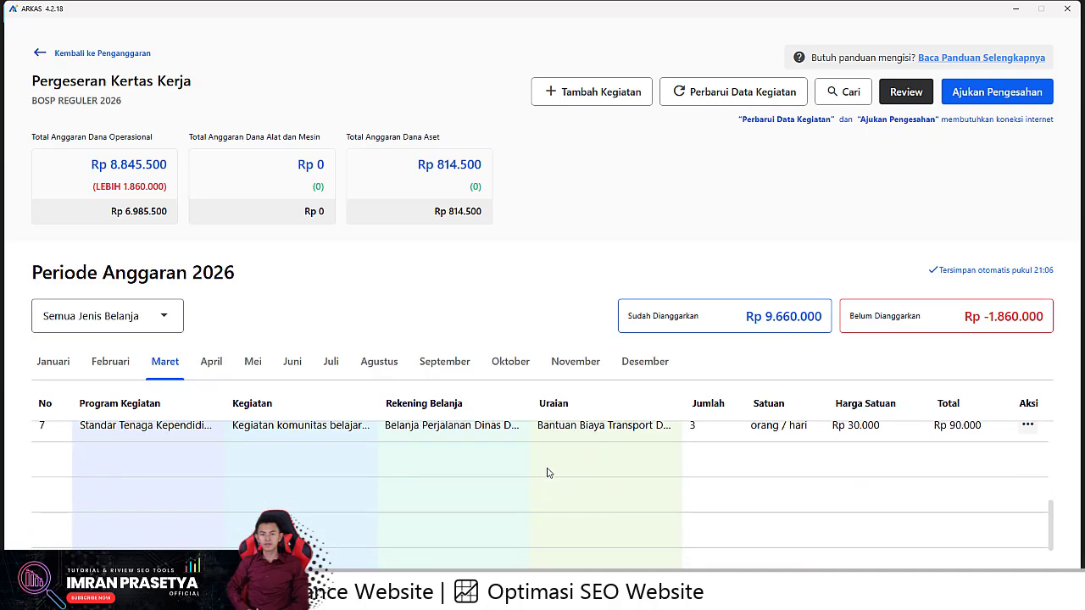
scroll(519, 482, up, 2)
scroll(519, 482, up, 3)
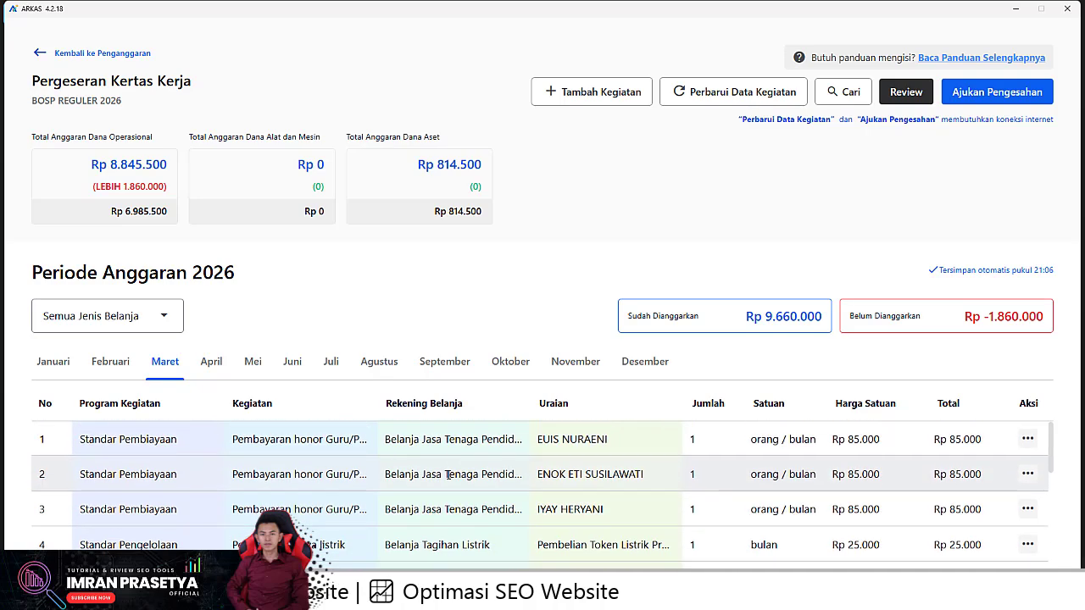
click(216, 365)
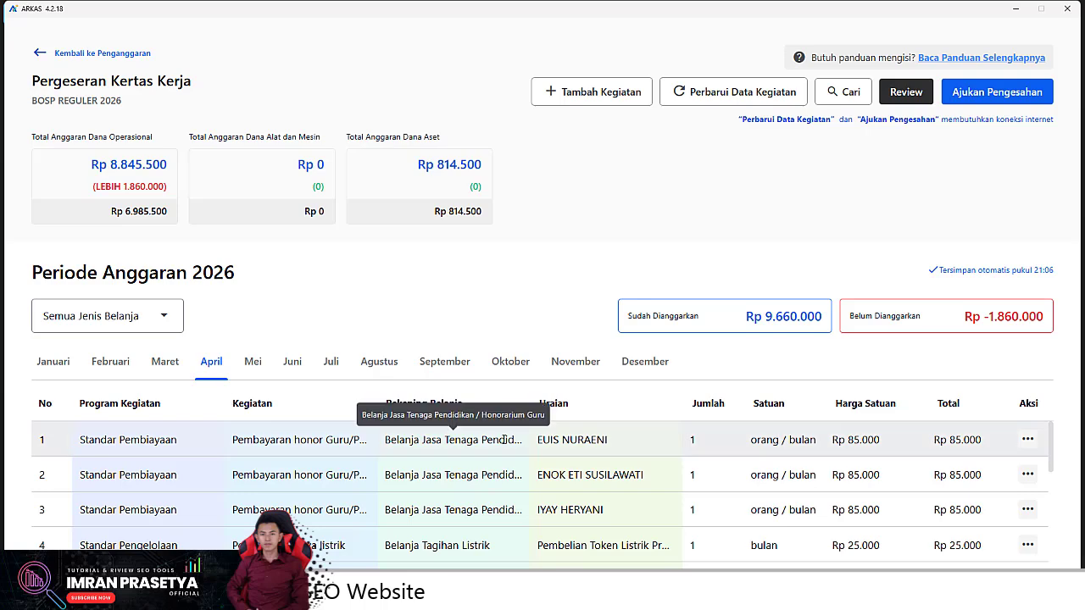
scroll(503, 452, down, 3)
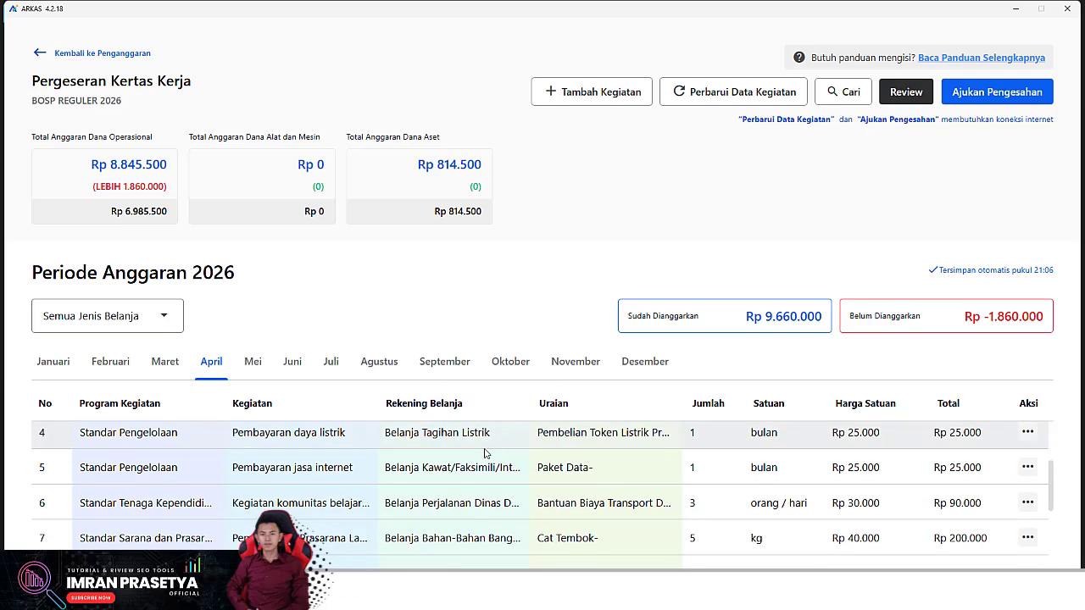
- Examine the budgeted activities for Mei, Juni and Juli in the same worksheet
click(244, 373)
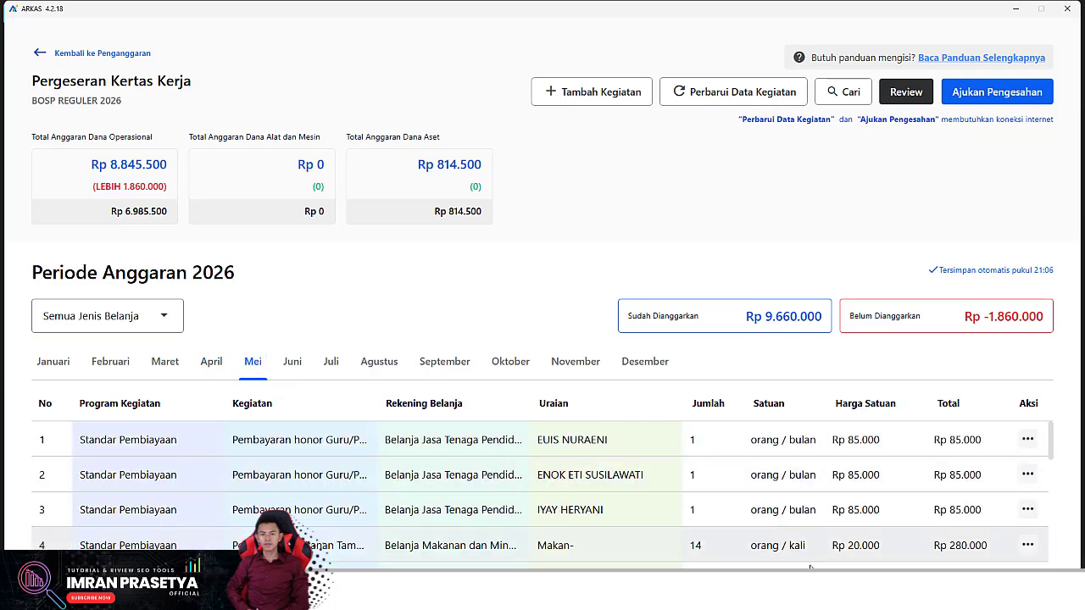
scroll(812, 534, down, 8)
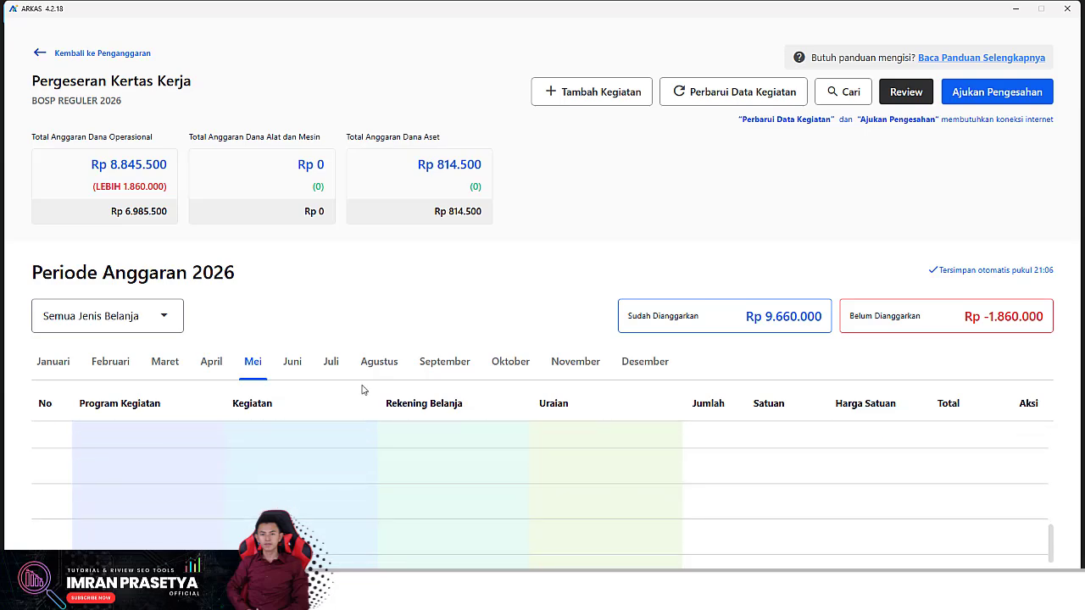
click(291, 372)
scroll(568, 469, down, 5)
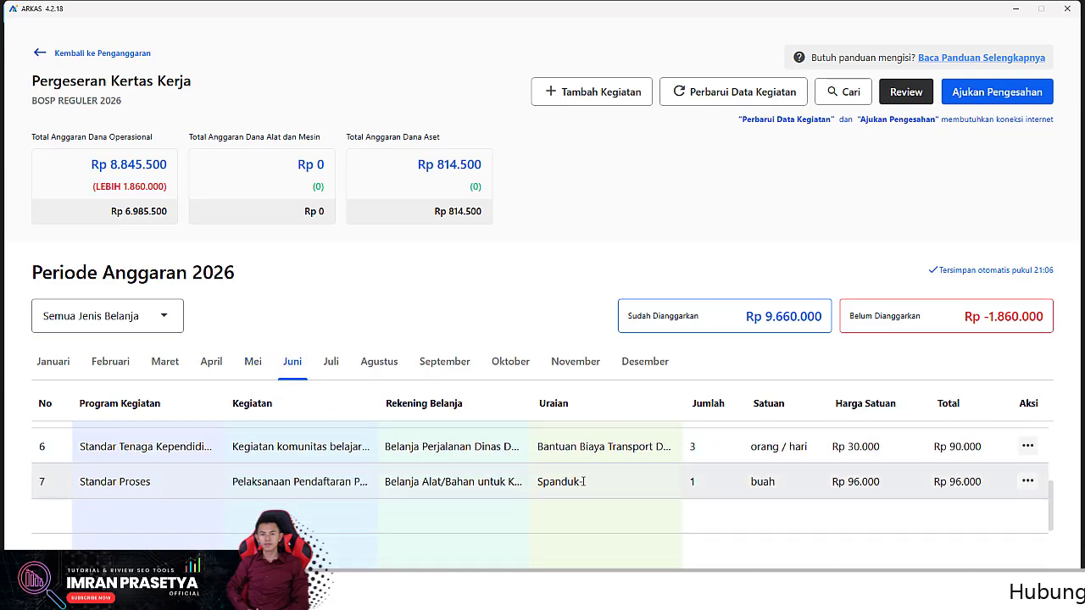
click(334, 375)
scroll(542, 445, down, 5)
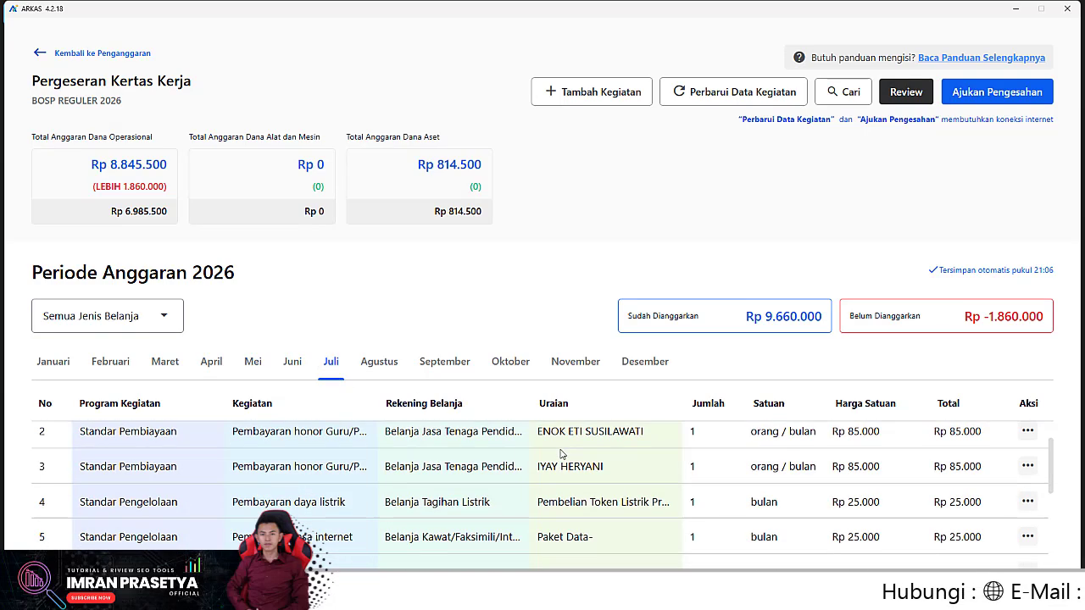
- Examine the budgeted activities for Agustus, September and Oktober in the BOSP Reguler 2026 worksheet
click(379, 362)
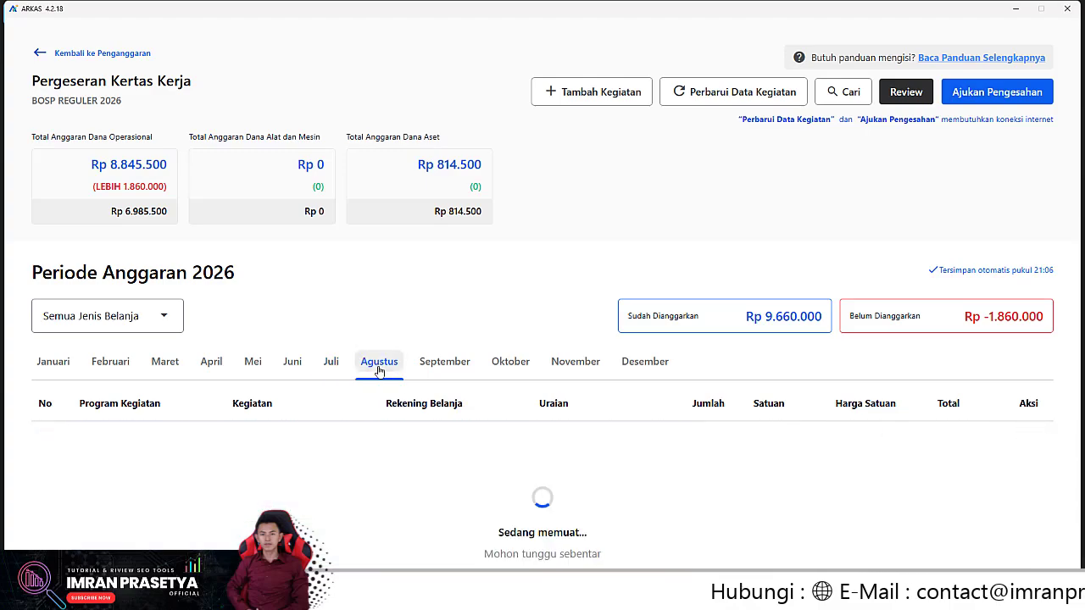
scroll(534, 457, down, 5)
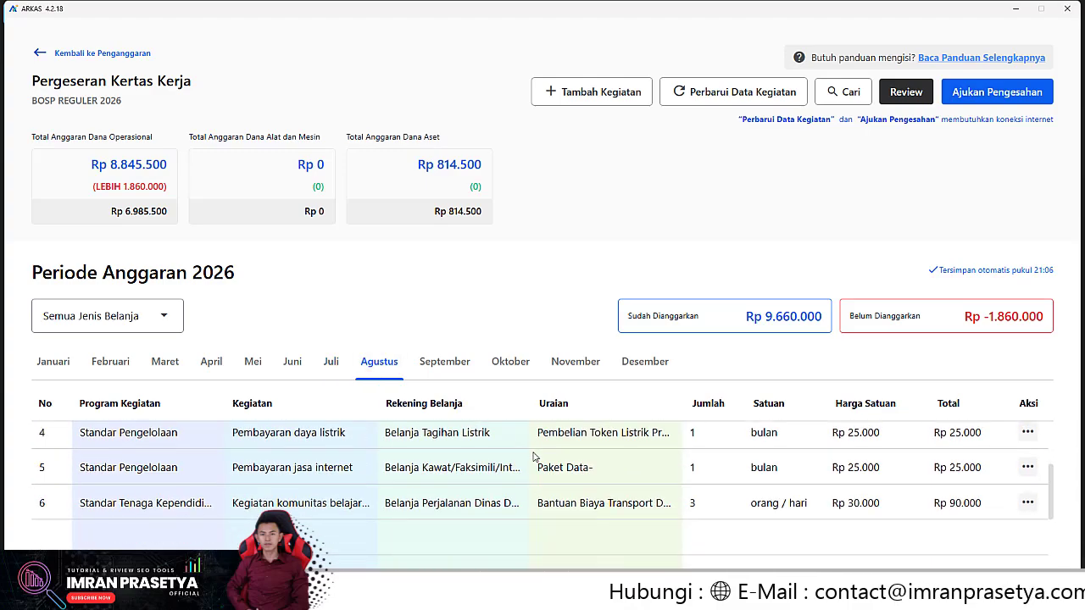
click(445, 360)
scroll(576, 468, down, 5)
scroll(576, 469, down, 5)
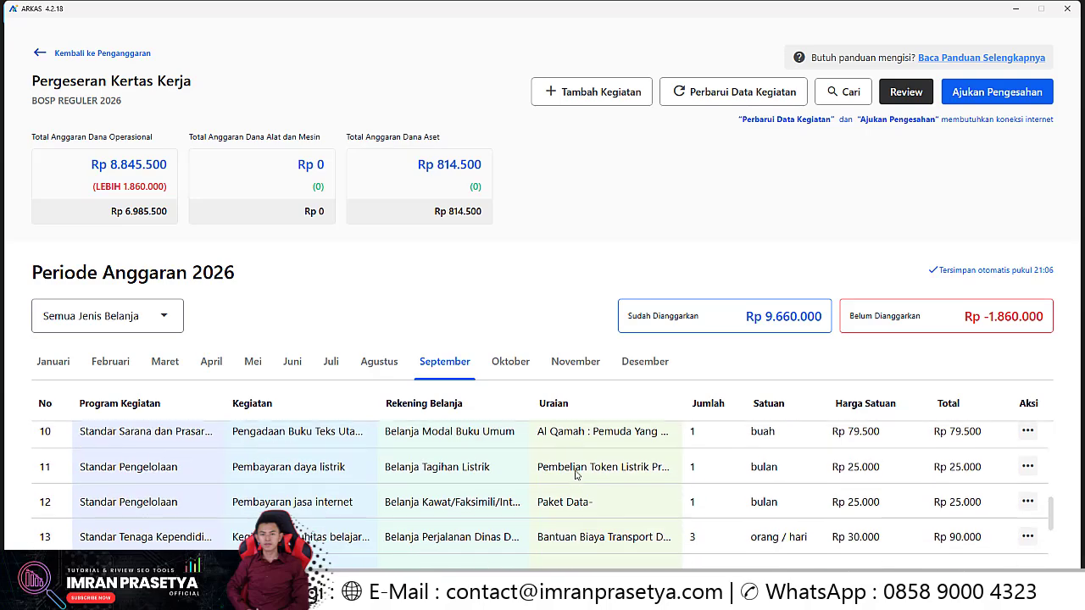
click(513, 362)
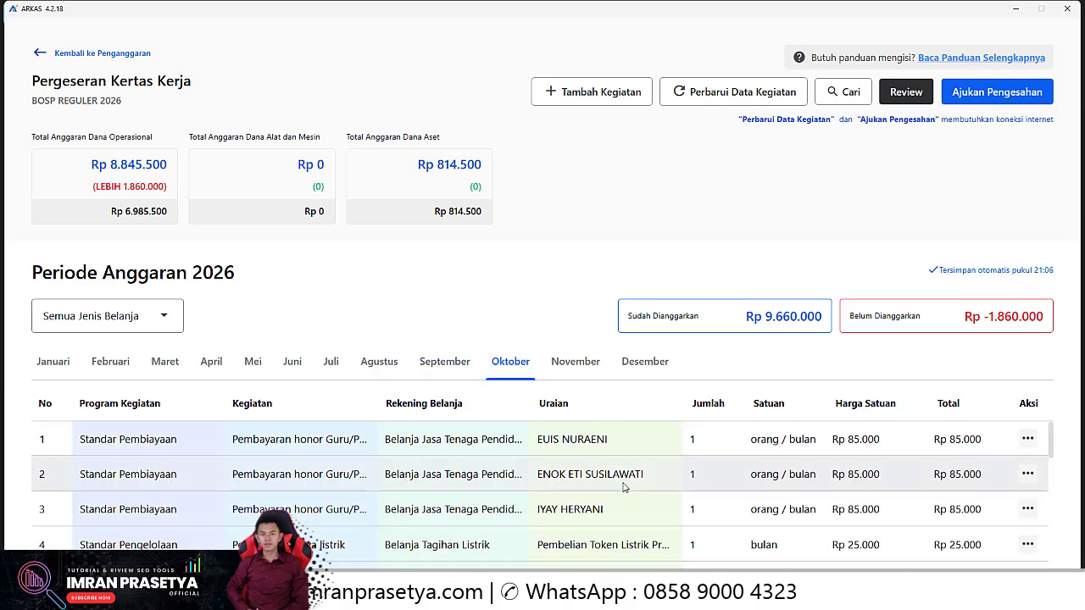
scroll(624, 487, down, 3)
scroll(623, 487, down, 4)
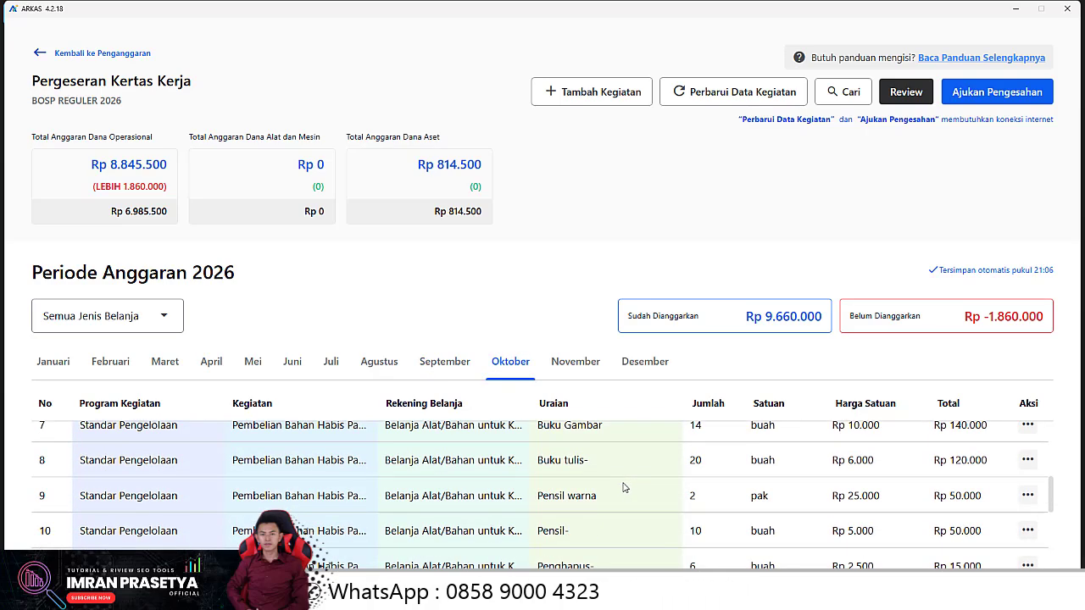
scroll(624, 487, down, 3)
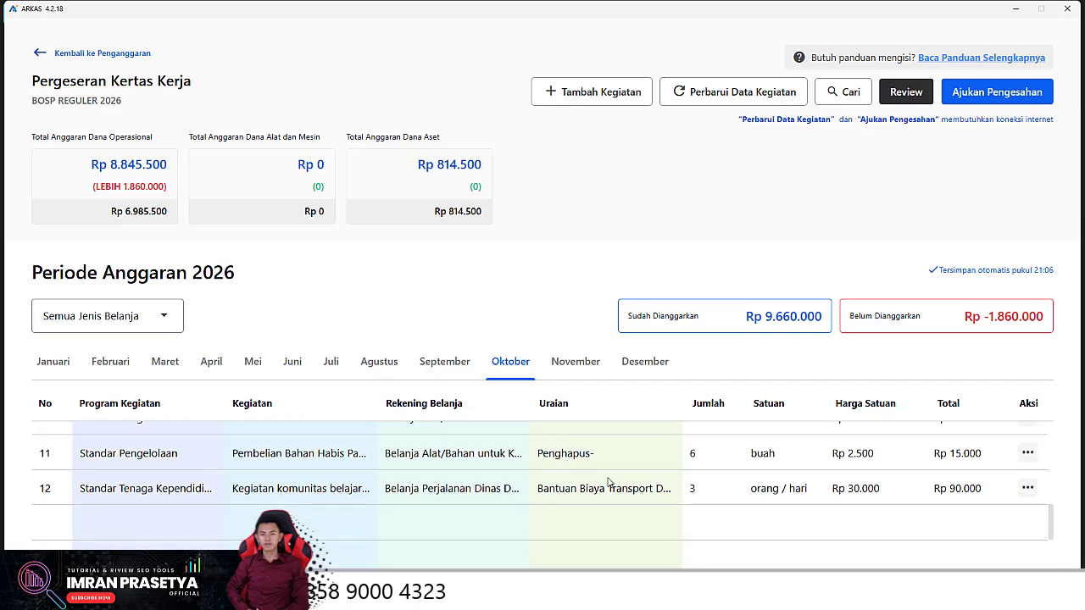
- Set the November quantity of the Snack- item to 14 orang / kali and update its budget detail
click(574, 365)
scroll(605, 462, down, 5)
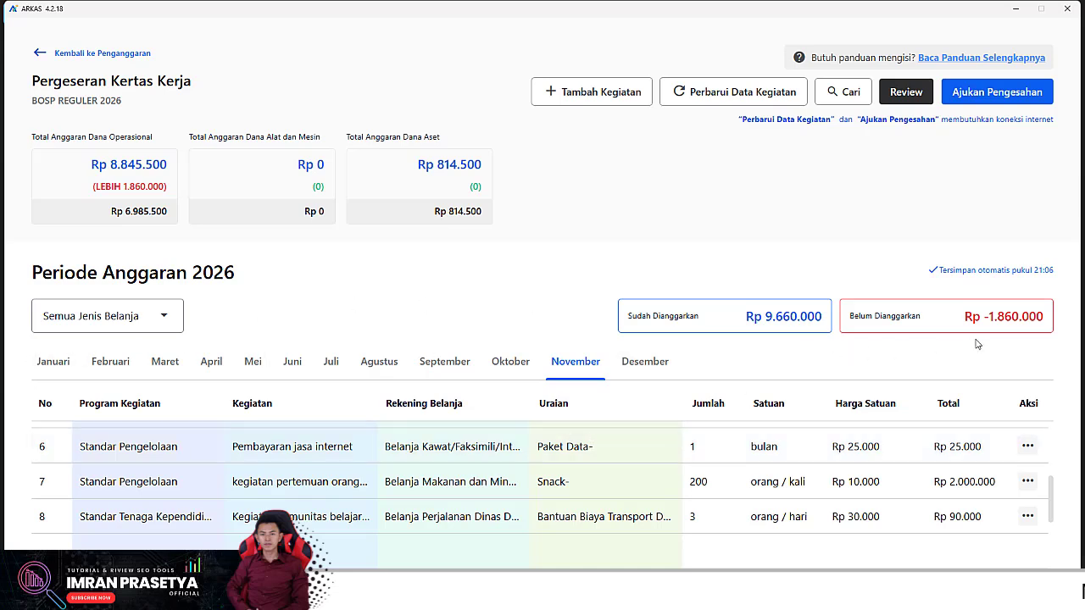
click(1027, 481)
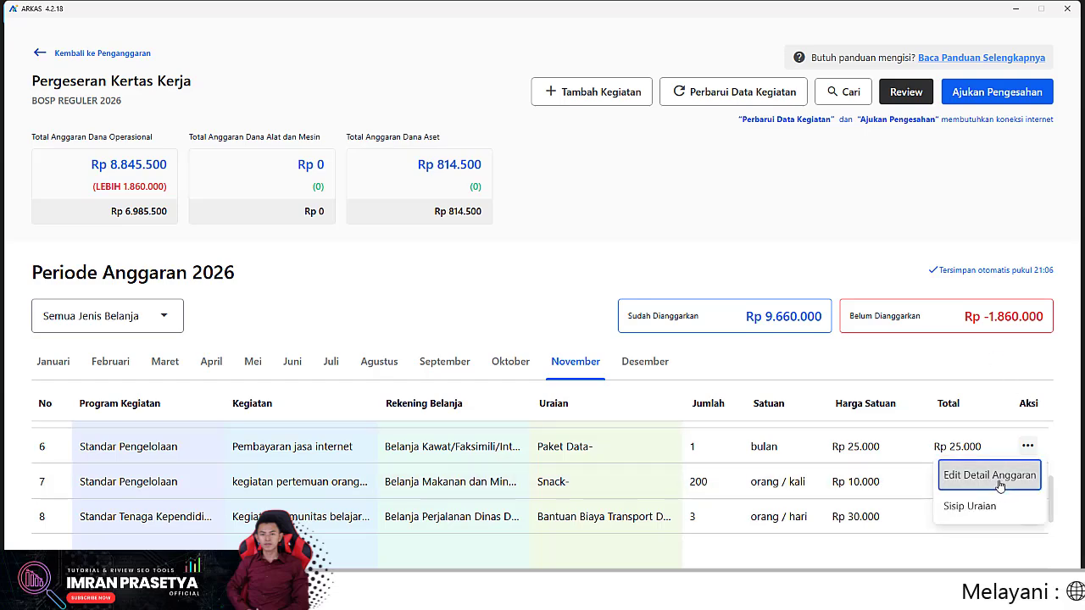
click(989, 476)
scroll(649, 381, down, 3)
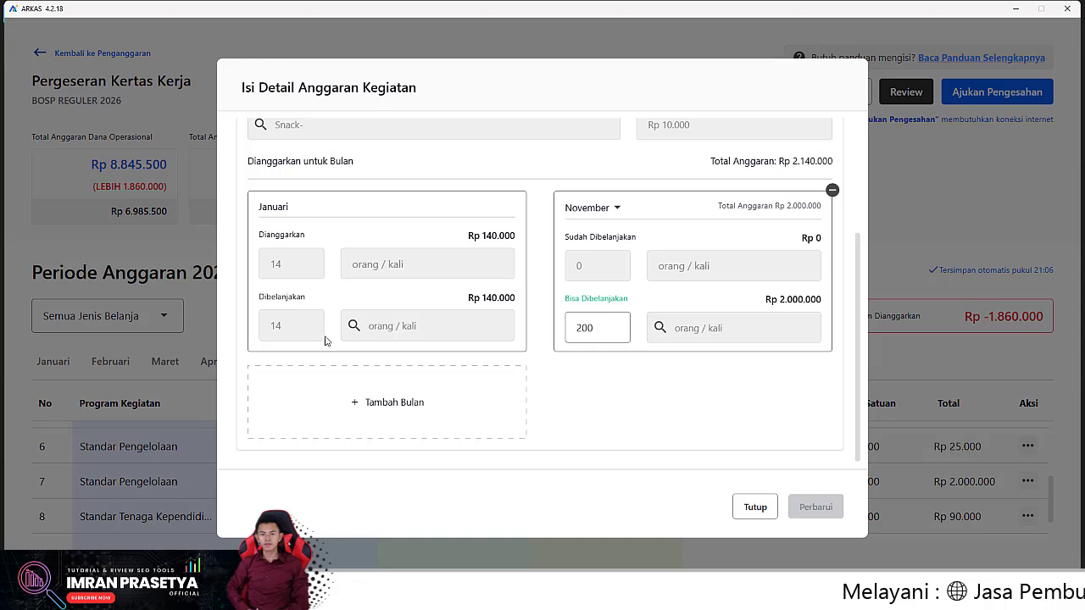
double_click(602, 327)
text(14)
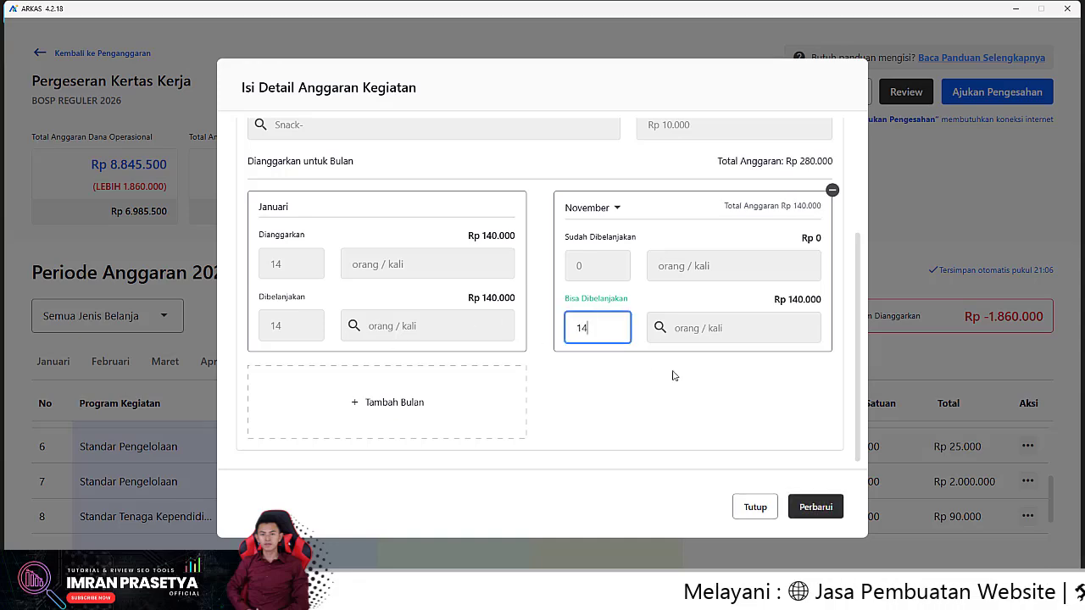
click(822, 507)
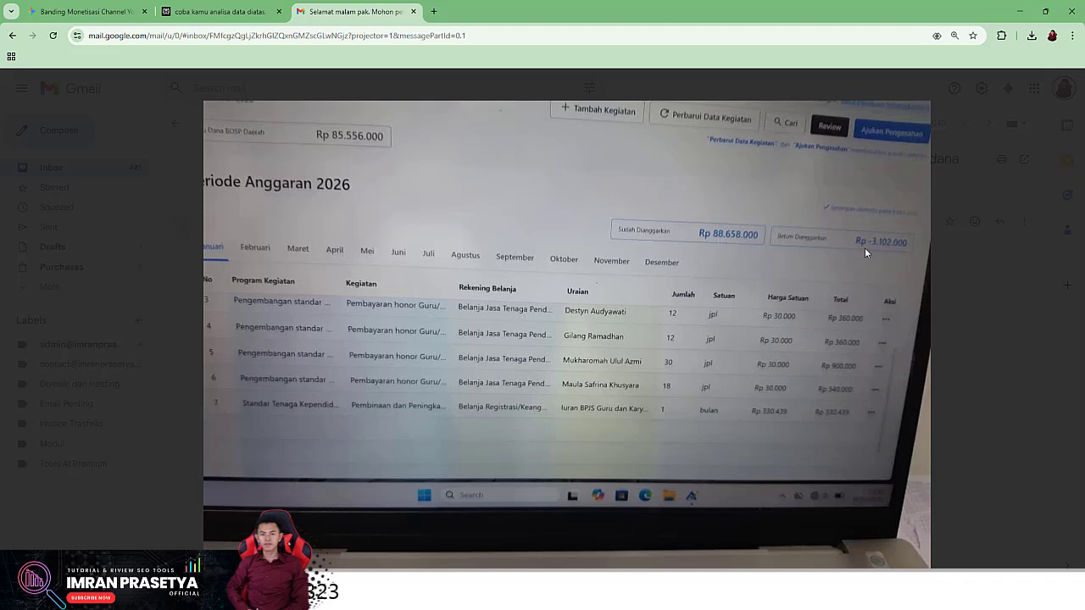
- Open the Windows Calculator over the e-mailed worksheet photo and move it clear of the photo's budget totals
mouse_move(888, 238)
key(super)
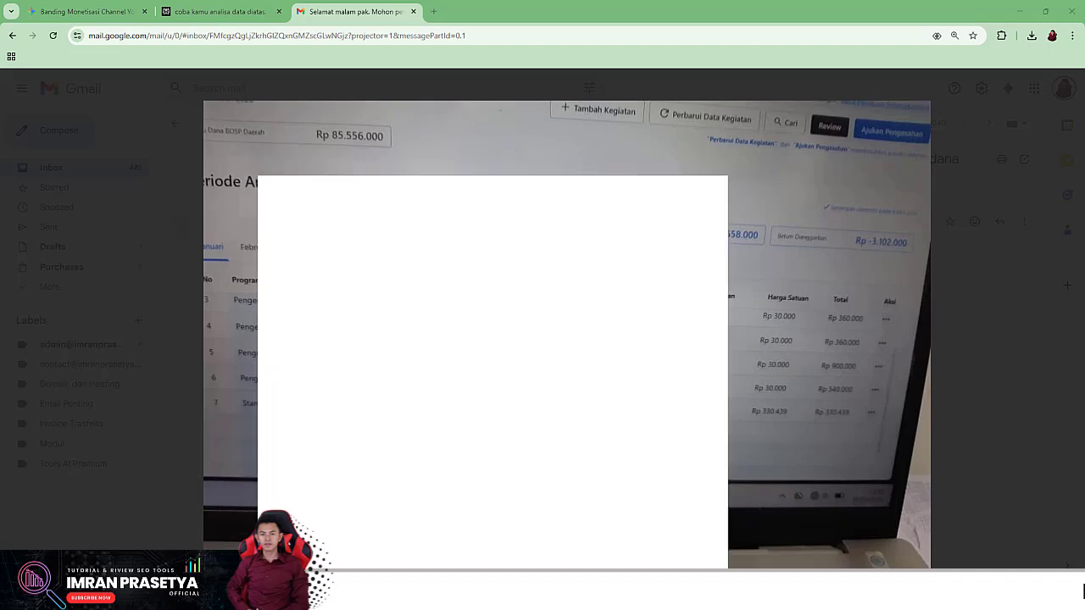
text(cal)
click(422, 168)
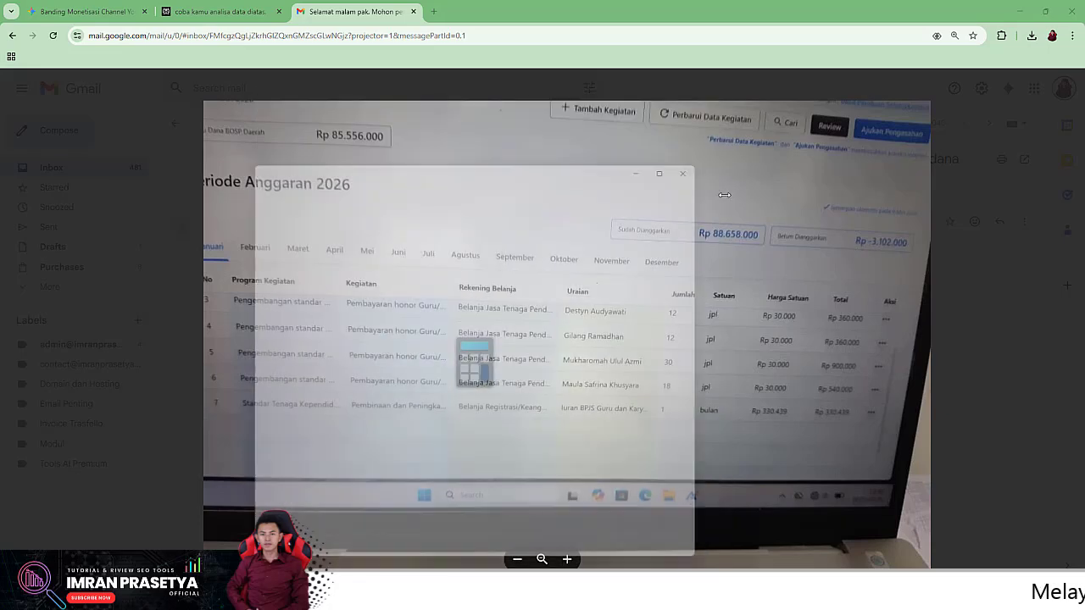
drag(547, 164, 405, 254)
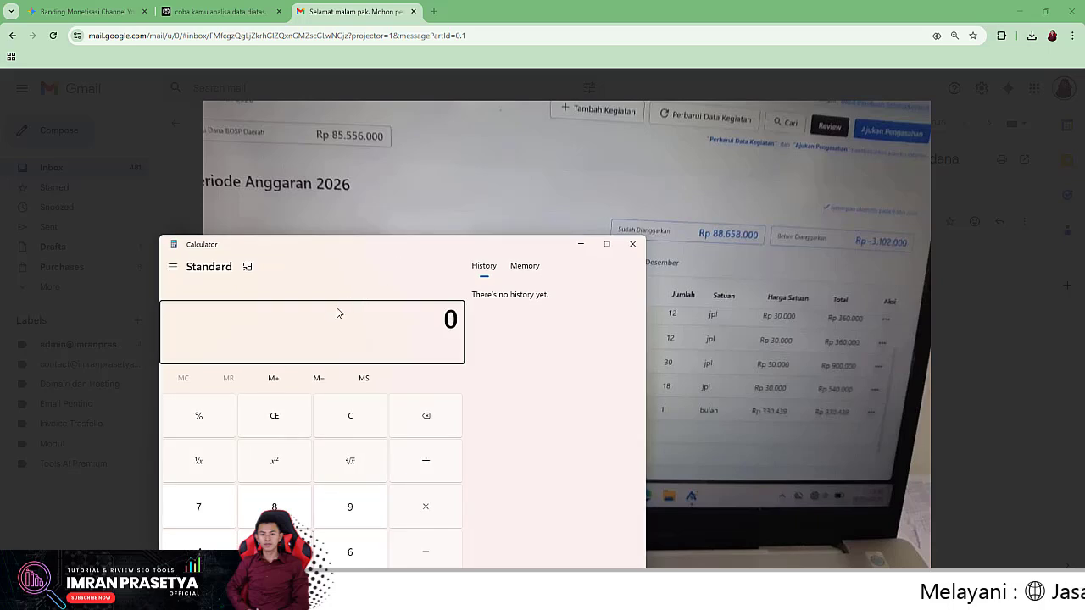
- Subtract 3102000 from 88658000 and compare the result with the Dana BOSP Daerah total in the e-mailed photo
key(8)
key(8)
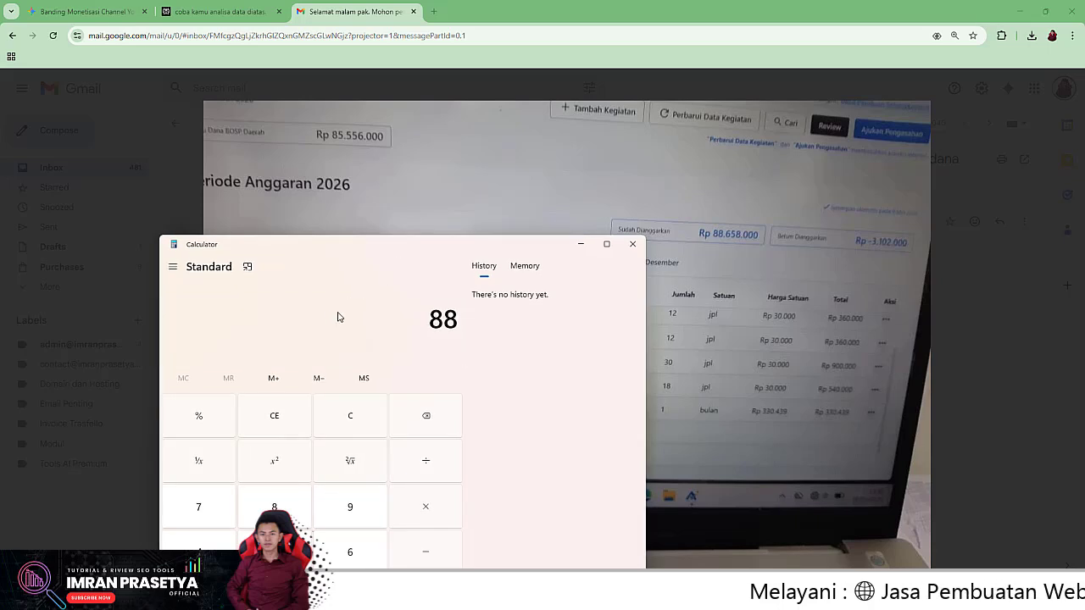
text(658)
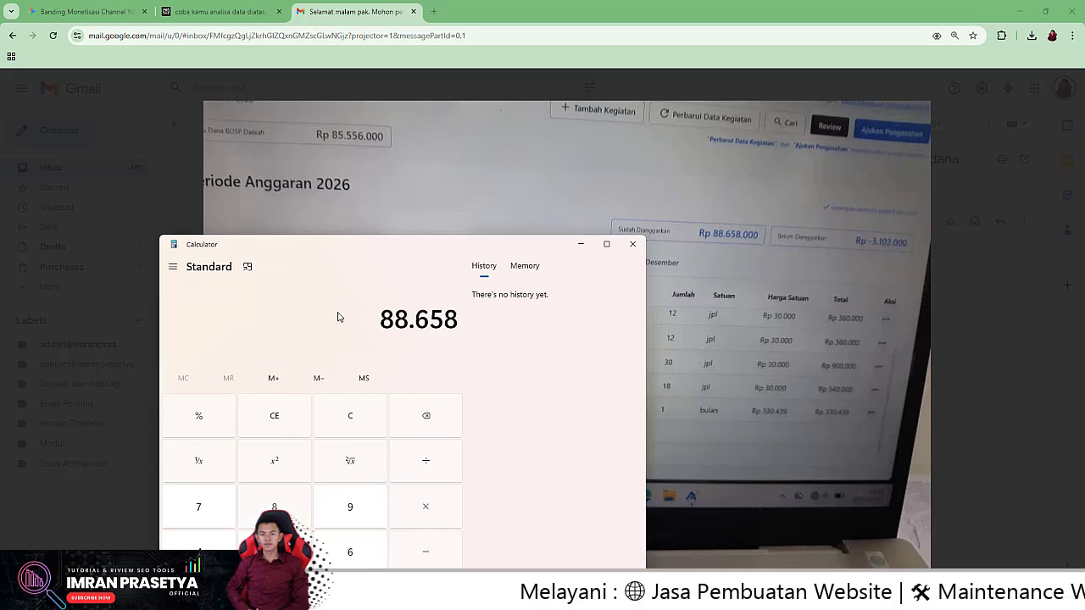
text(.000)
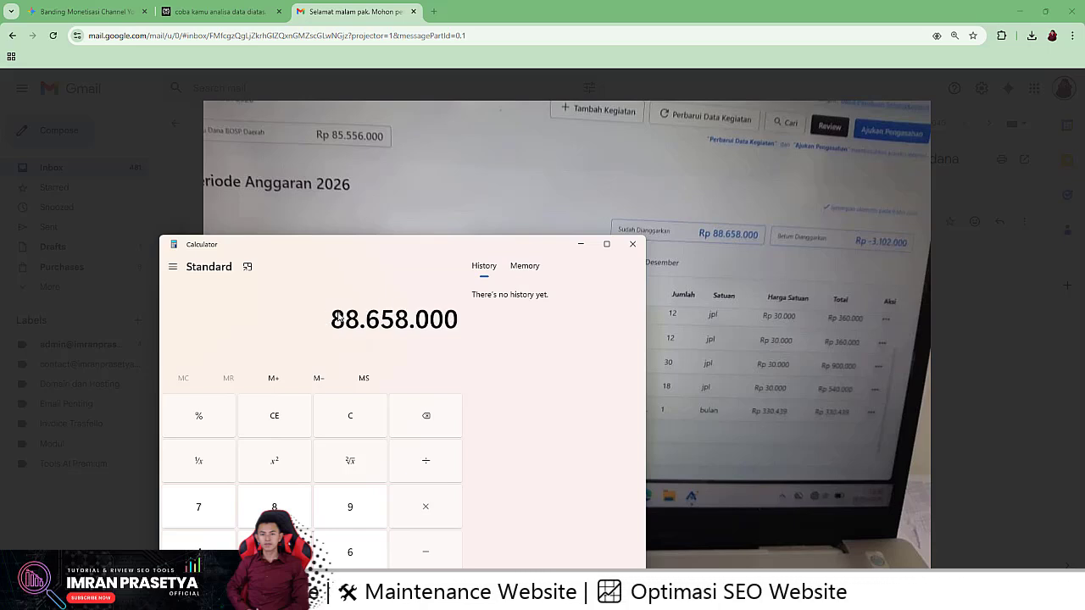
key(minus)
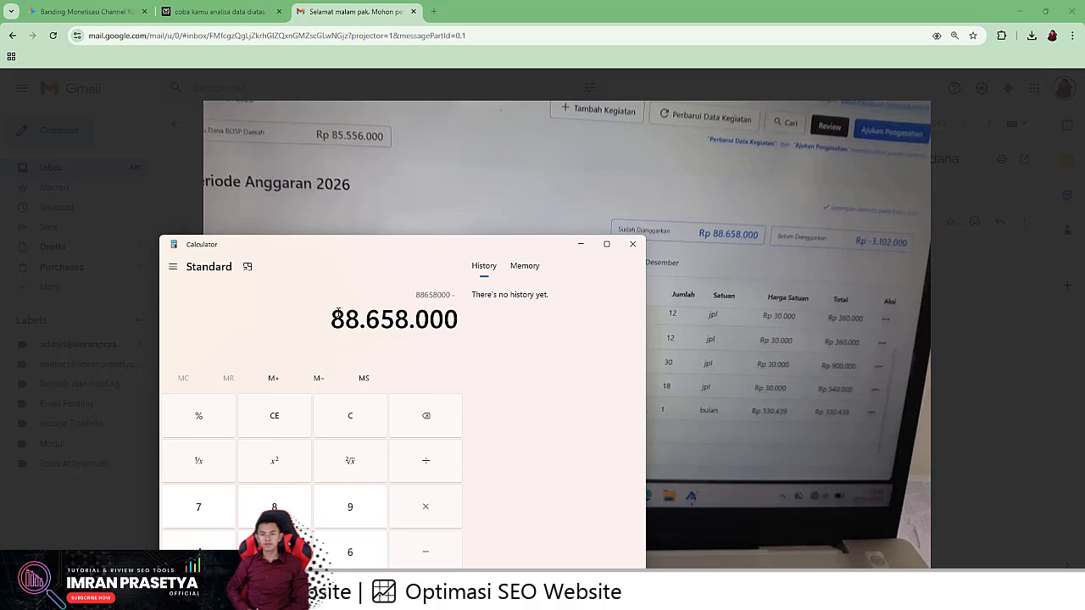
text(3)
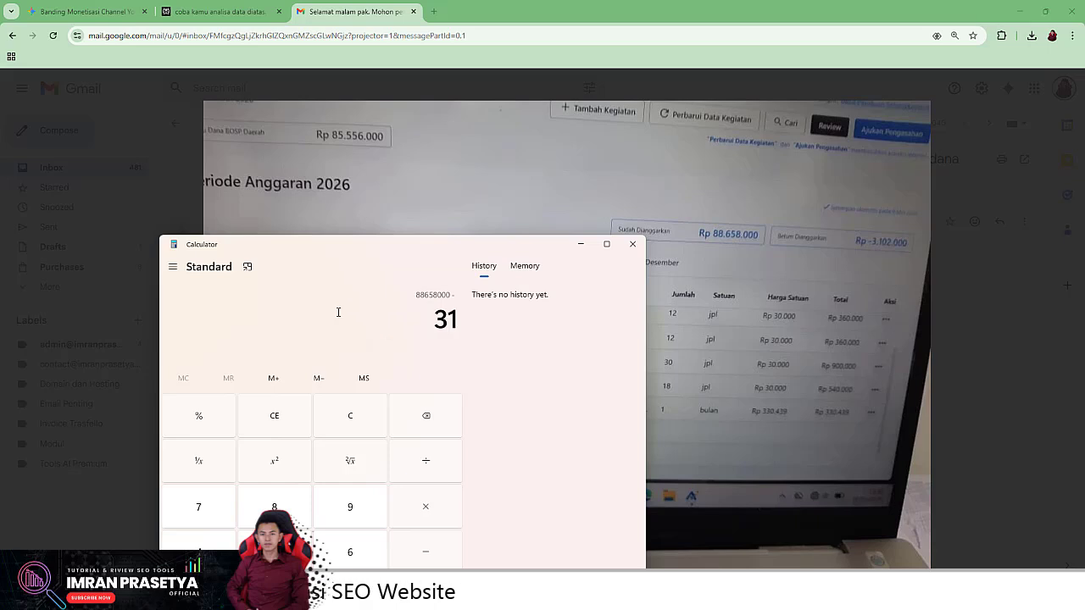
key(Return)
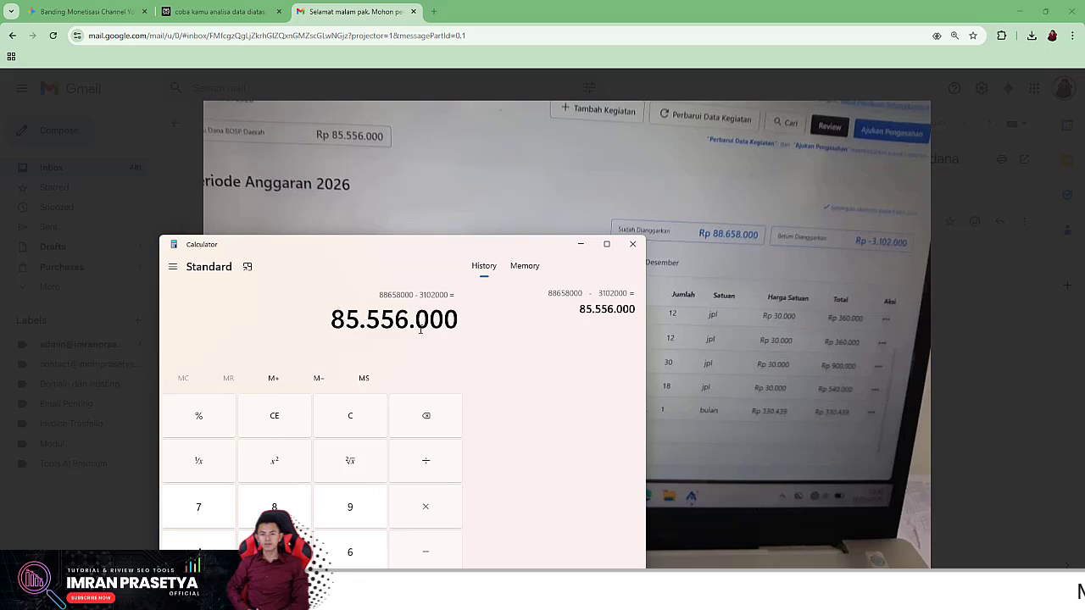
mouse_move(313, 127)
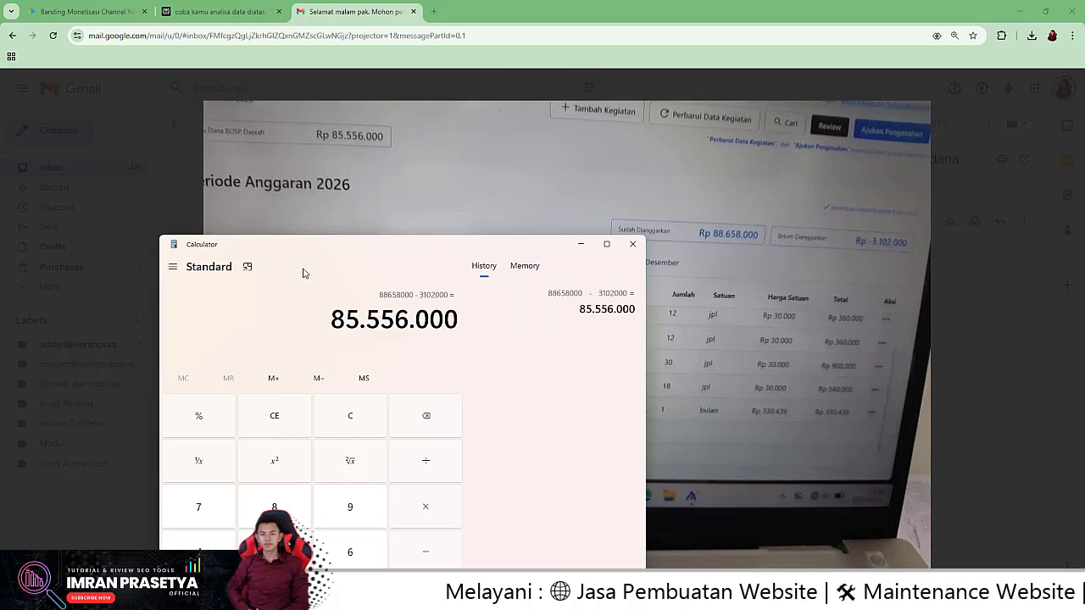
click(802, 240)
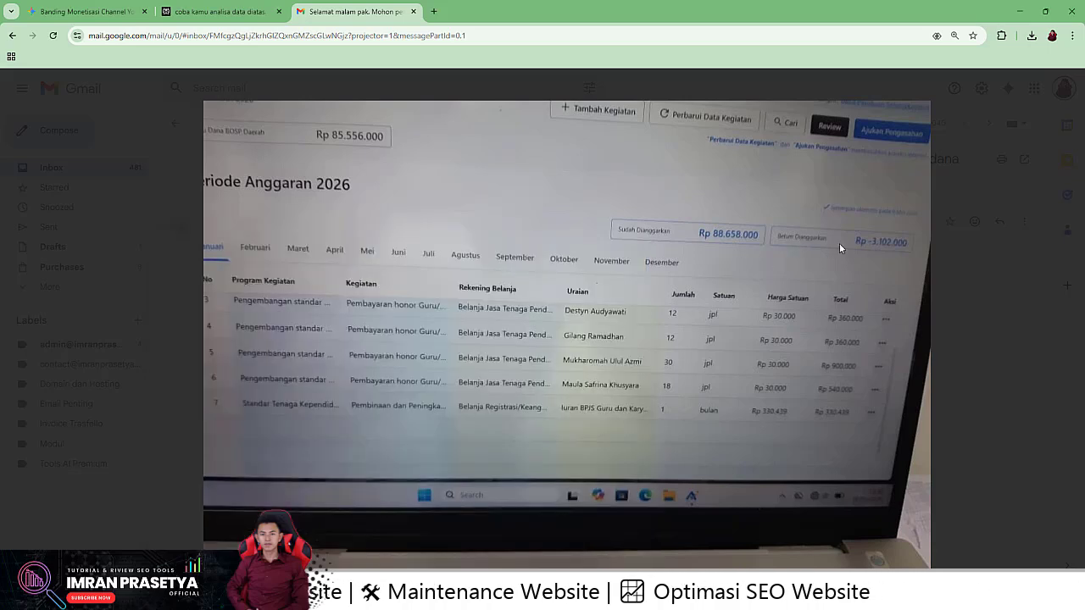